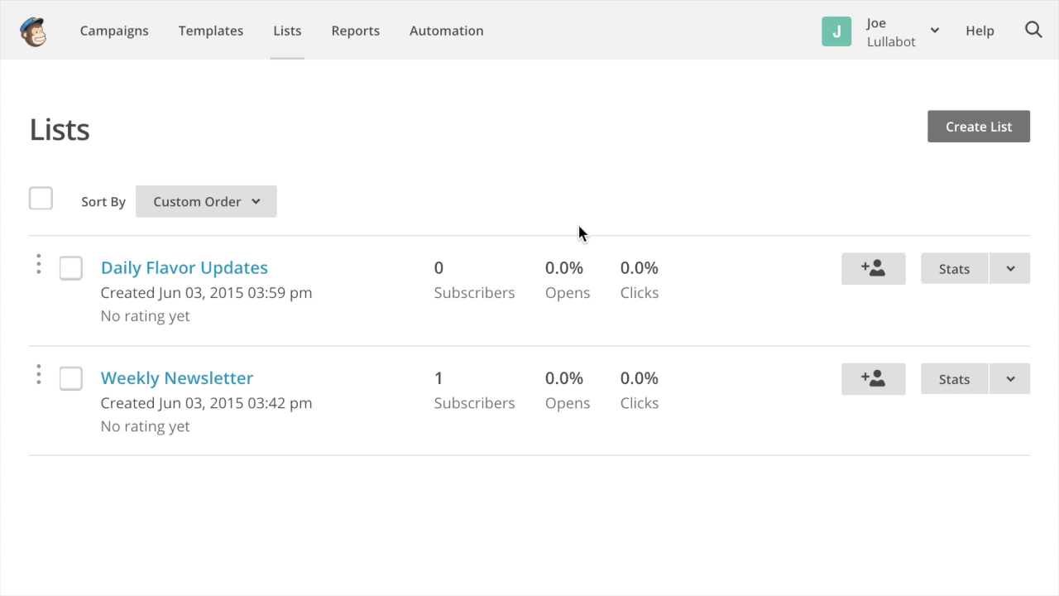
Switch from MailChimp back to the Anytown Ice Cream Drupal home page.
{"action": "key", "text": "ctrl+Tab"}
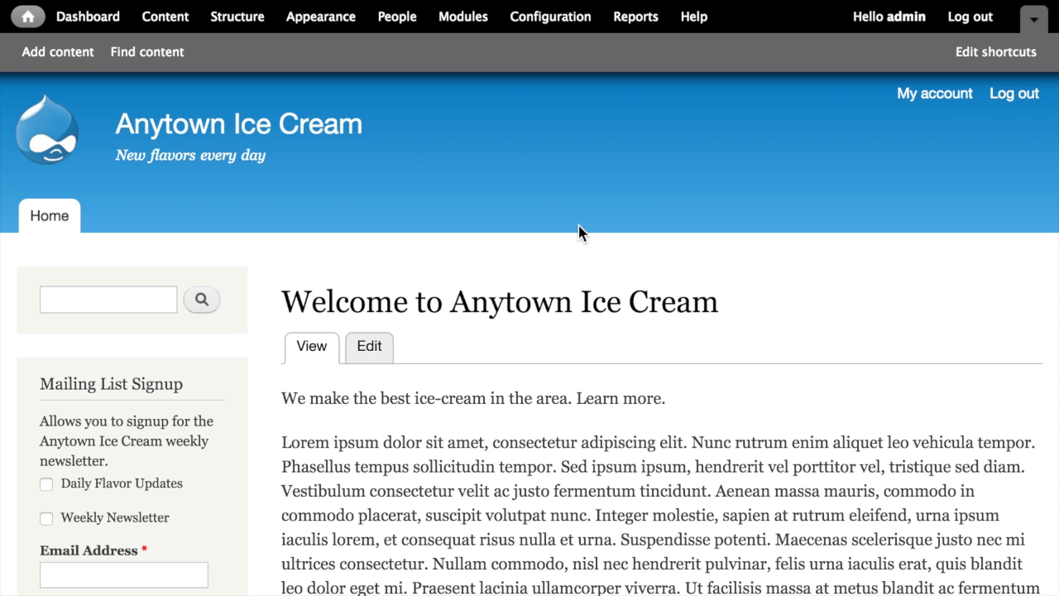
Turn on the MailChimp Lists module, save, and confirm enabling Entity tokens as well.
{"action": "left_click", "coordinate": [464, 20]}
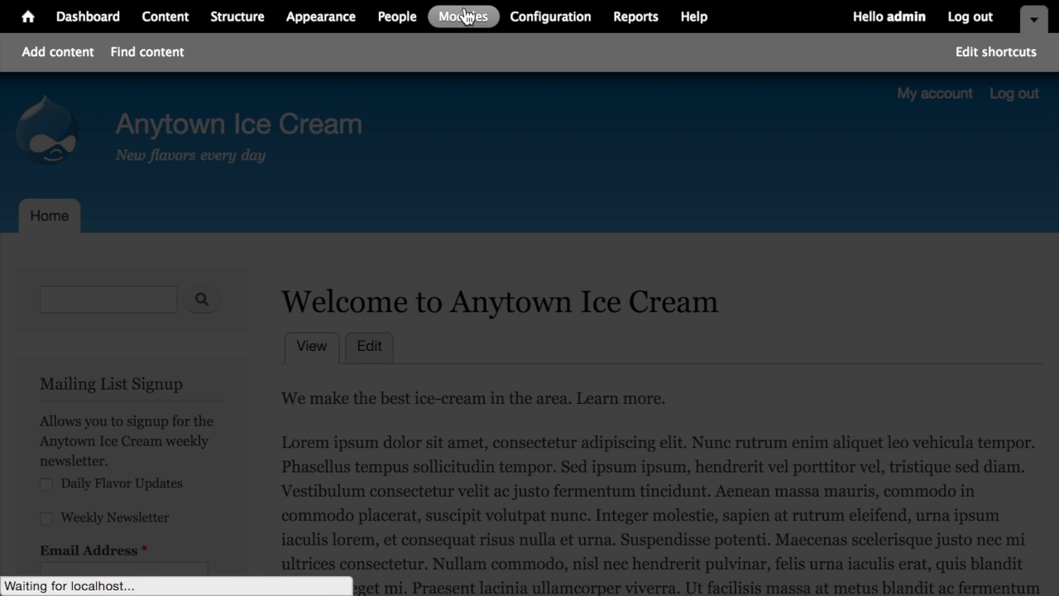
{"action": "scroll", "coordinate": [497, 234], "scroll_direction": "down", "scroll_amount": 15}
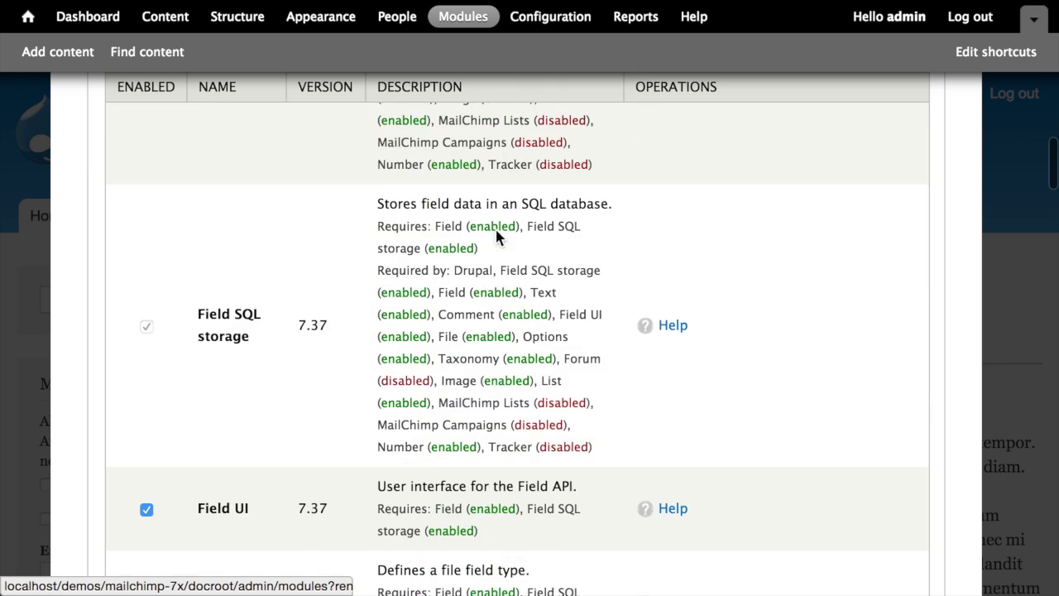
{"action": "scroll", "coordinate": [497, 234], "scroll_direction": "down", "scroll_amount": 15}
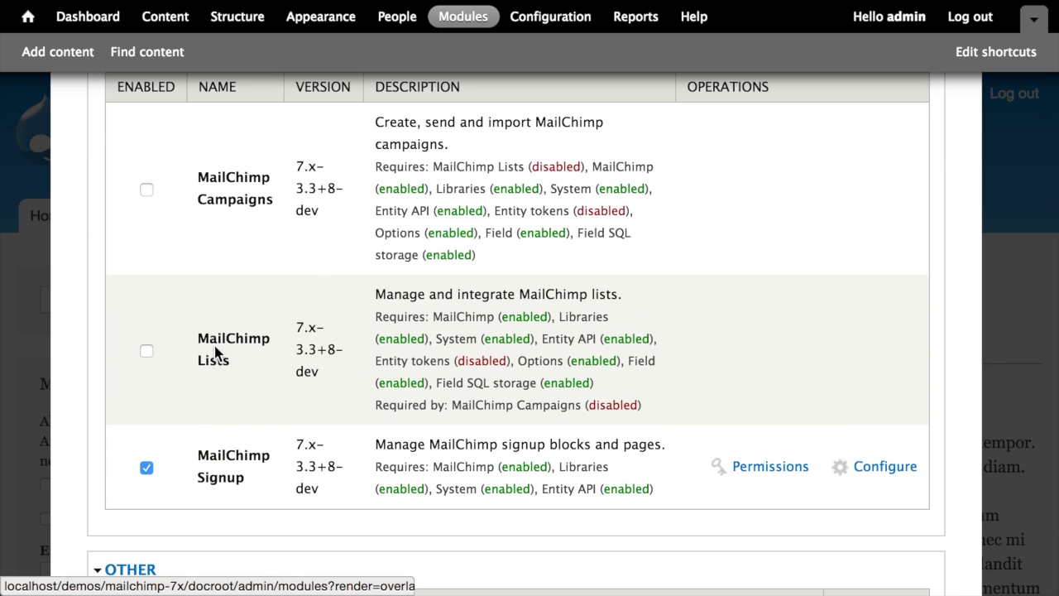
{"action": "left_click", "coordinate": [217, 343]}
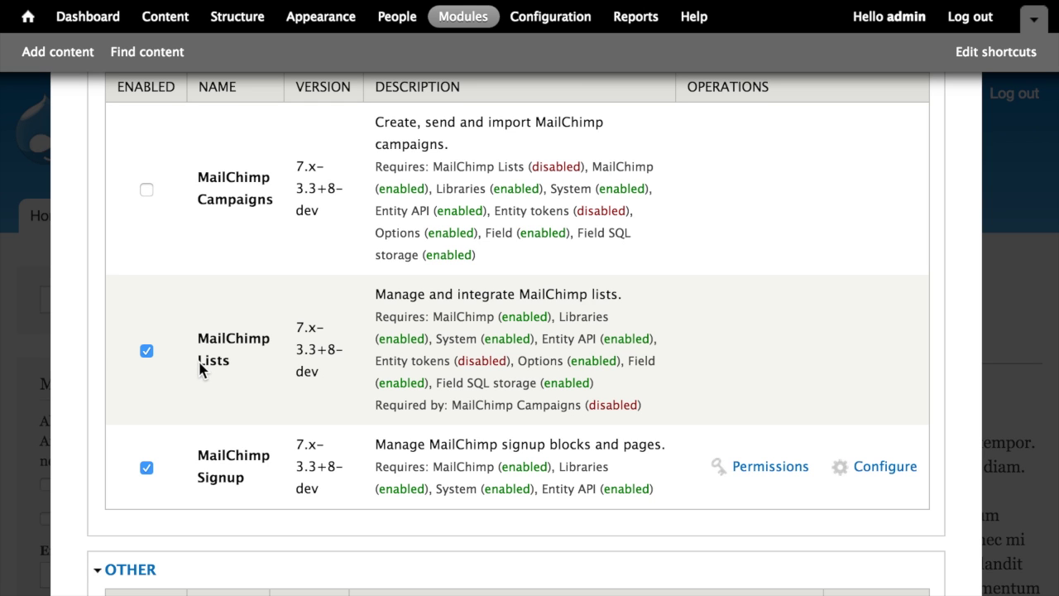
{"action": "scroll", "coordinate": [229, 357], "scroll_direction": "down", "scroll_amount": 10}
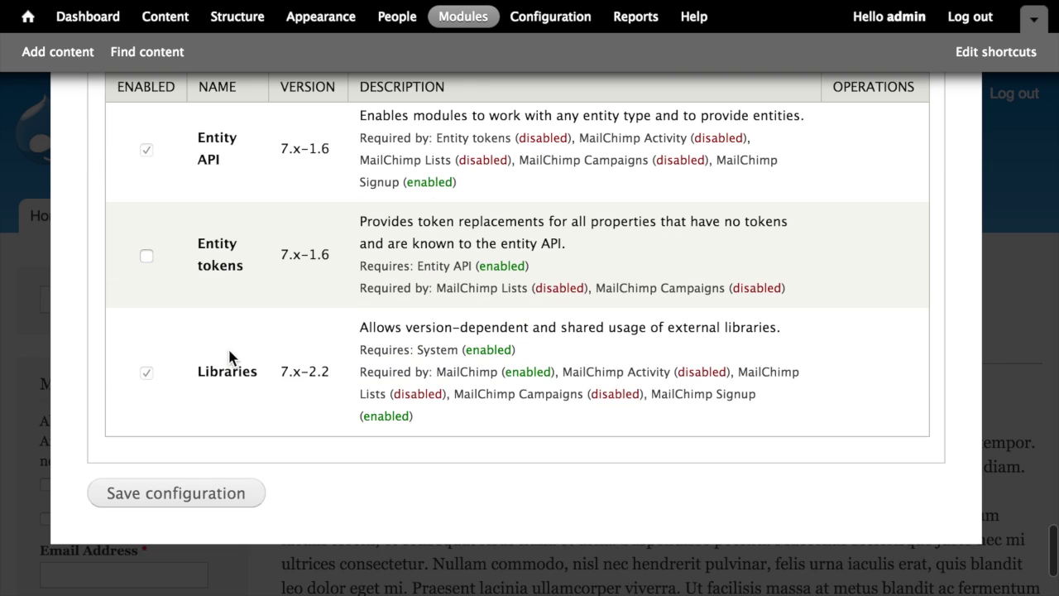
{"action": "left_click", "coordinate": [212, 505]}
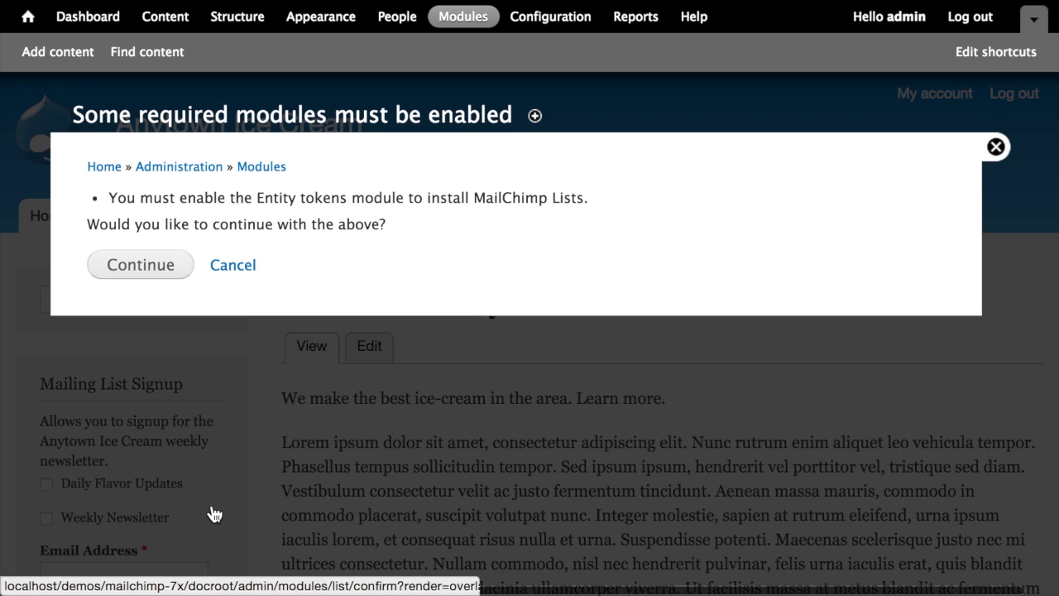
{"action": "left_click", "coordinate": [142, 273]}
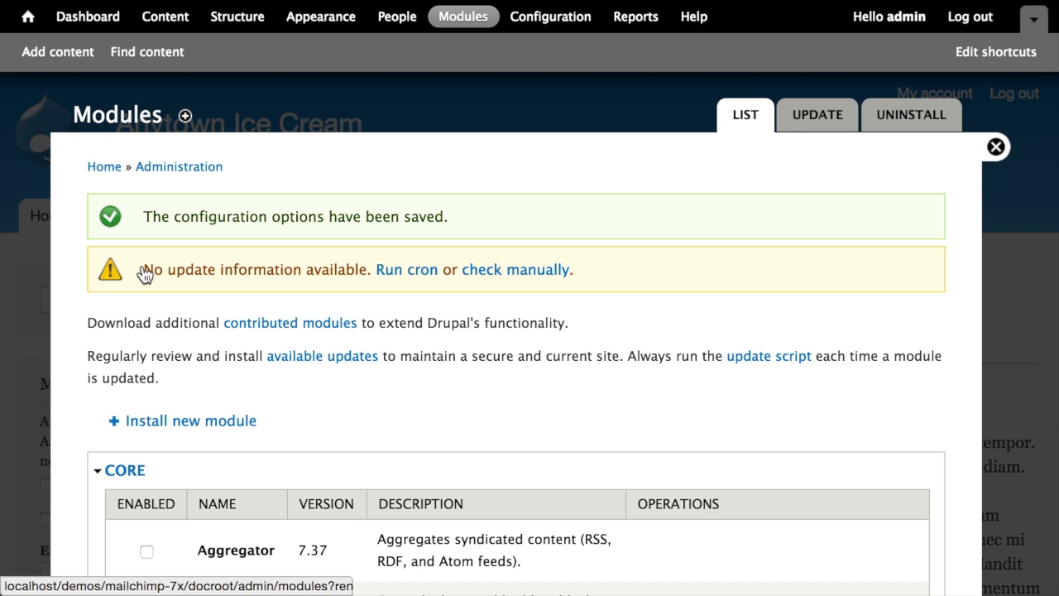
Open Configuration > Web services > MailChimp and show its empty Fields tab.
{"action": "left_click", "coordinate": [545, 31]}
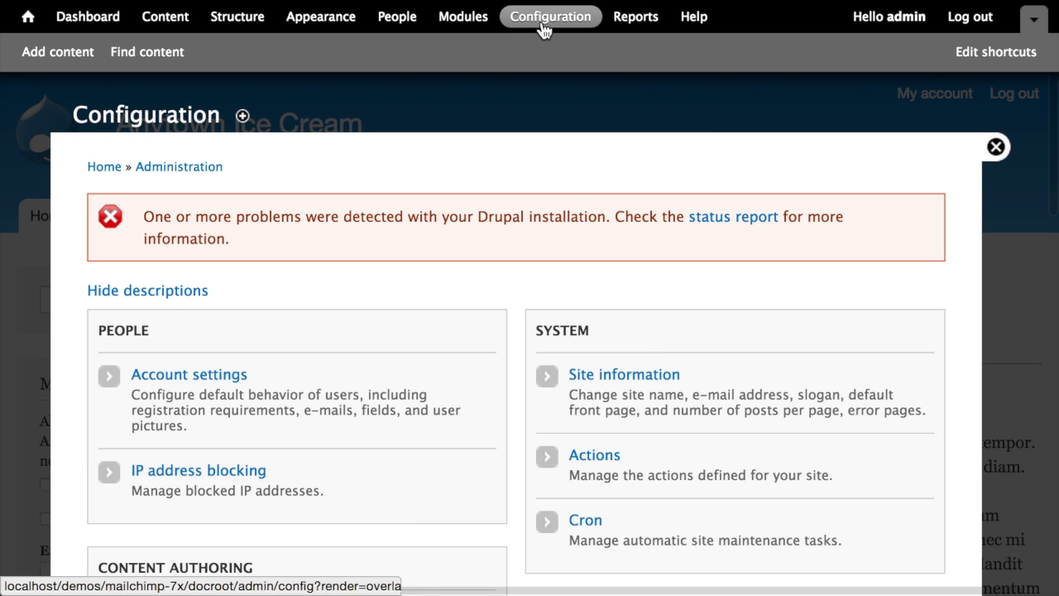
{"action": "scroll", "coordinate": [629, 298], "scroll_direction": "down", "scroll_amount": 10}
{"action": "scroll", "coordinate": [644, 331], "scroll_direction": "down", "scroll_amount": 2}
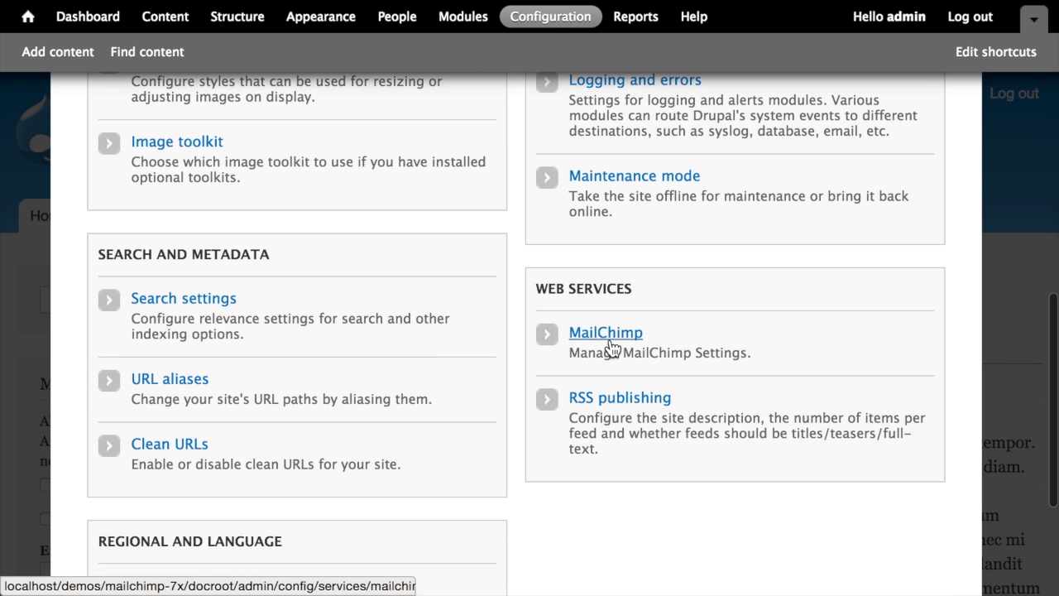
{"action": "left_click", "coordinate": [609, 345]}
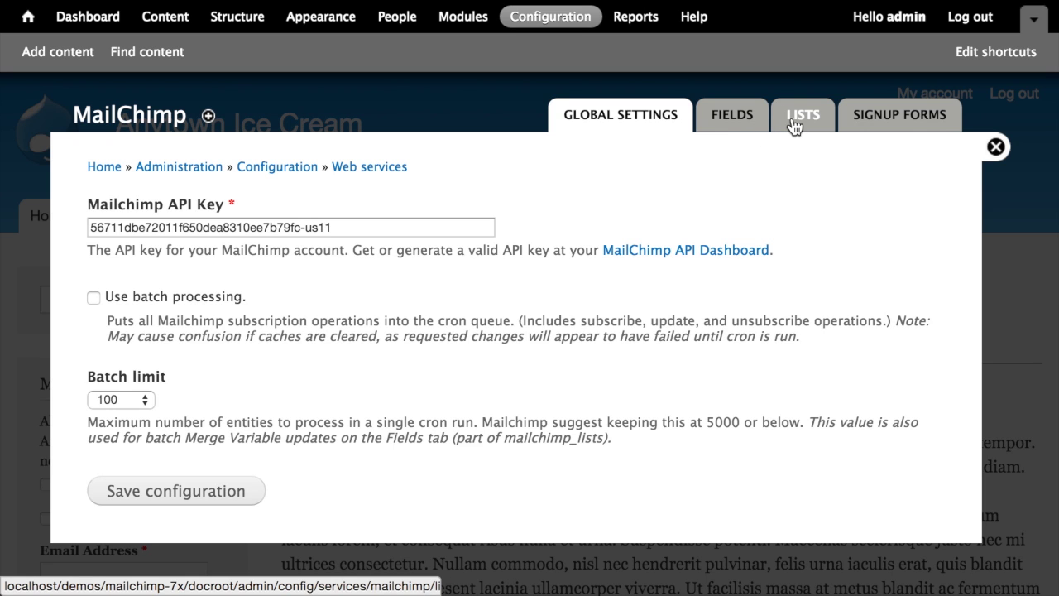
{"action": "left_click", "coordinate": [755, 122]}
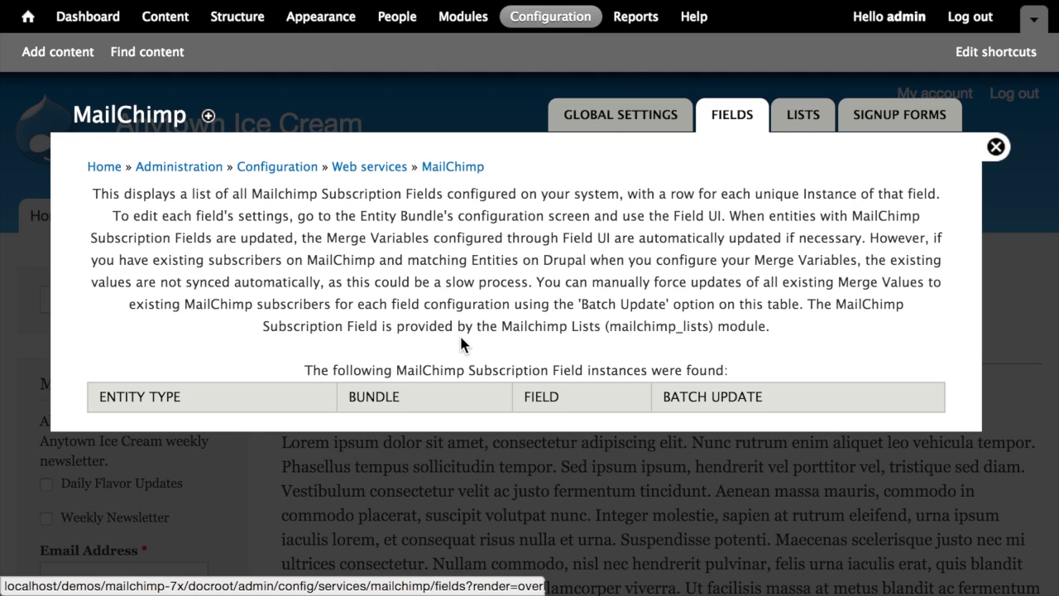
Show the MailChimp Lists tab listing Daily Flavor Updates and Weekly Newsletter.
{"action": "left_click", "coordinate": [807, 120]}
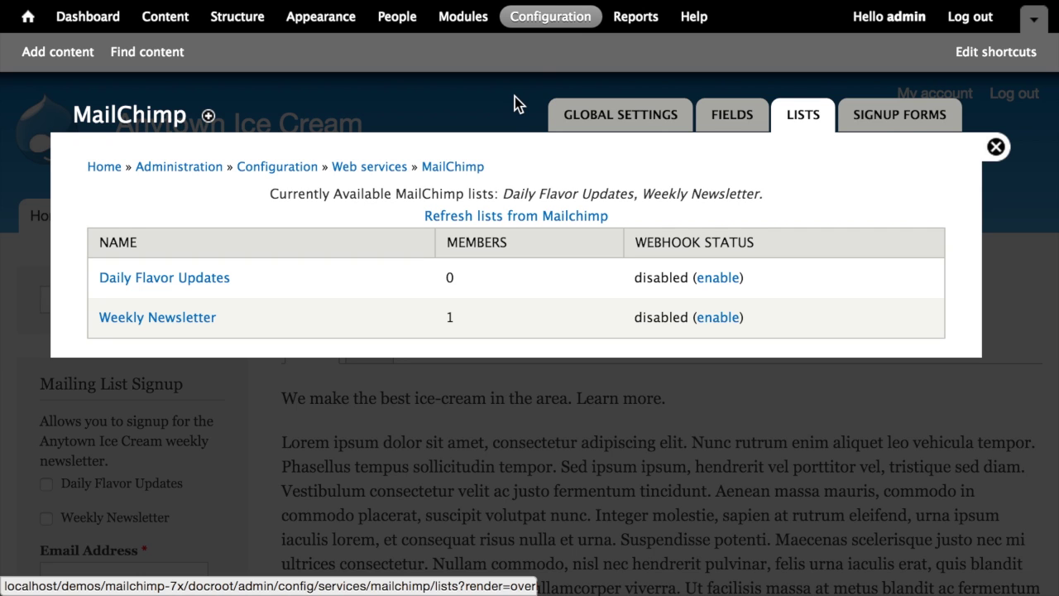
Go to Manage fields for user accounts under Account settings.
{"action": "left_click", "coordinate": [544, 25]}
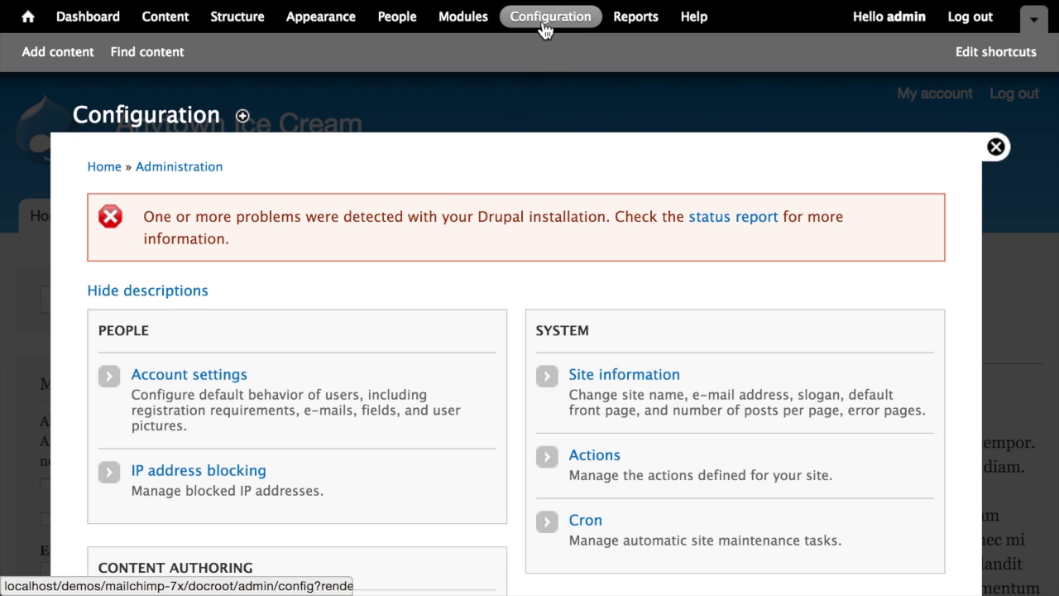
{"action": "left_click", "coordinate": [211, 311]}
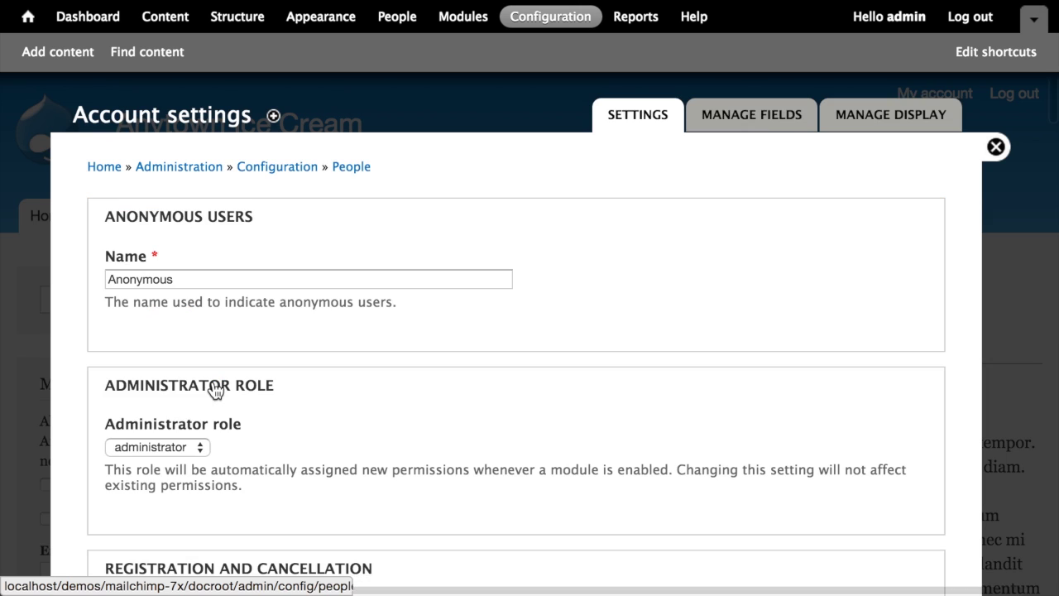
{"action": "left_click", "coordinate": [764, 121]}
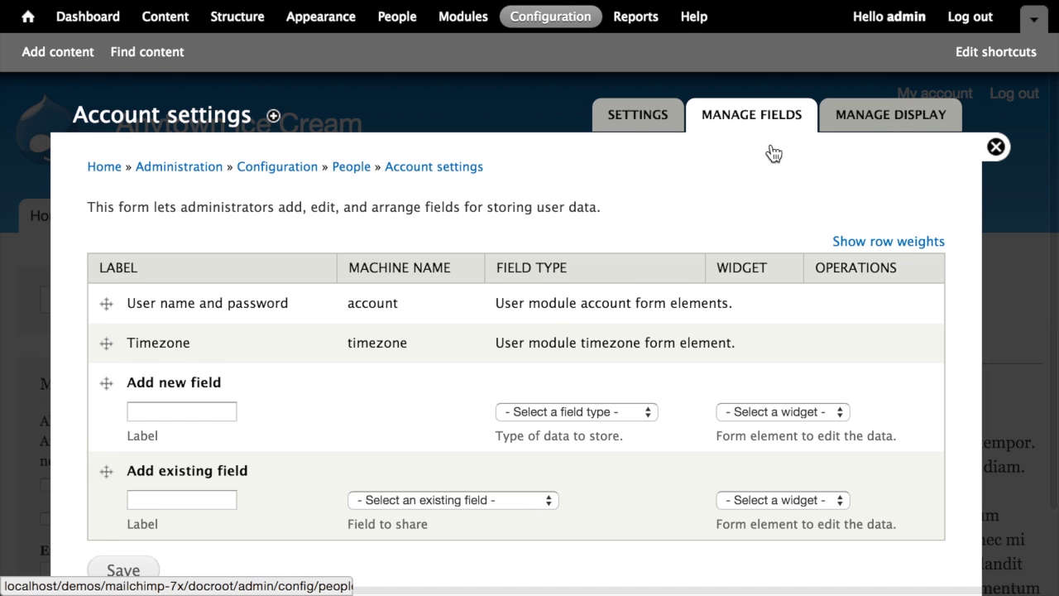
{"action": "scroll", "coordinate": [819, 269], "scroll_direction": "down", "scroll_amount": 2}
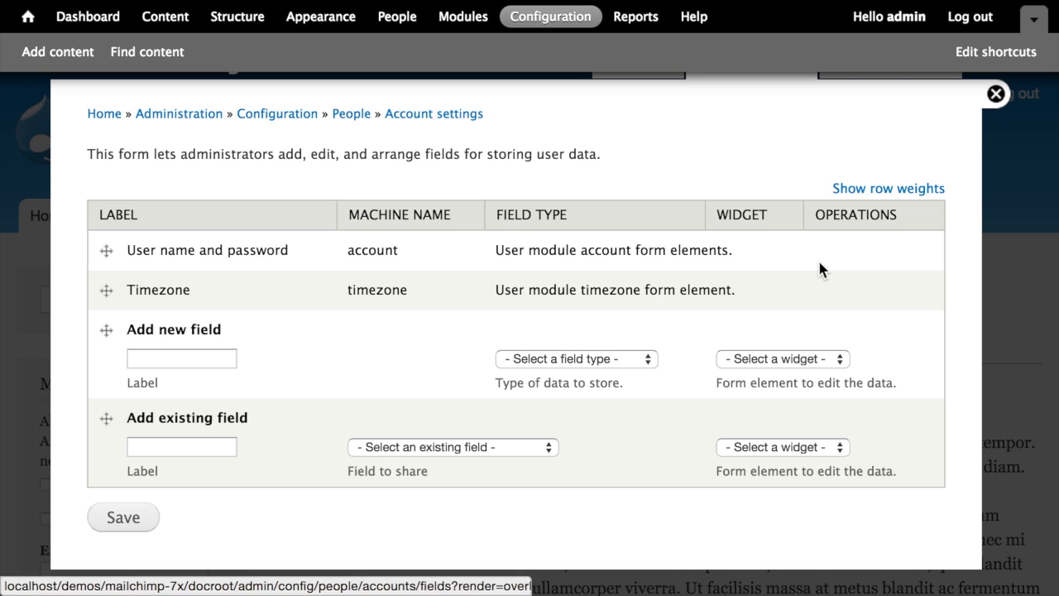
Add a 'Subscriptions' field of type Mailchimp Subscription with the Subscription form widget.
{"action": "left_click", "coordinate": [161, 357]}
{"action": "type", "text": "Subscrip"}
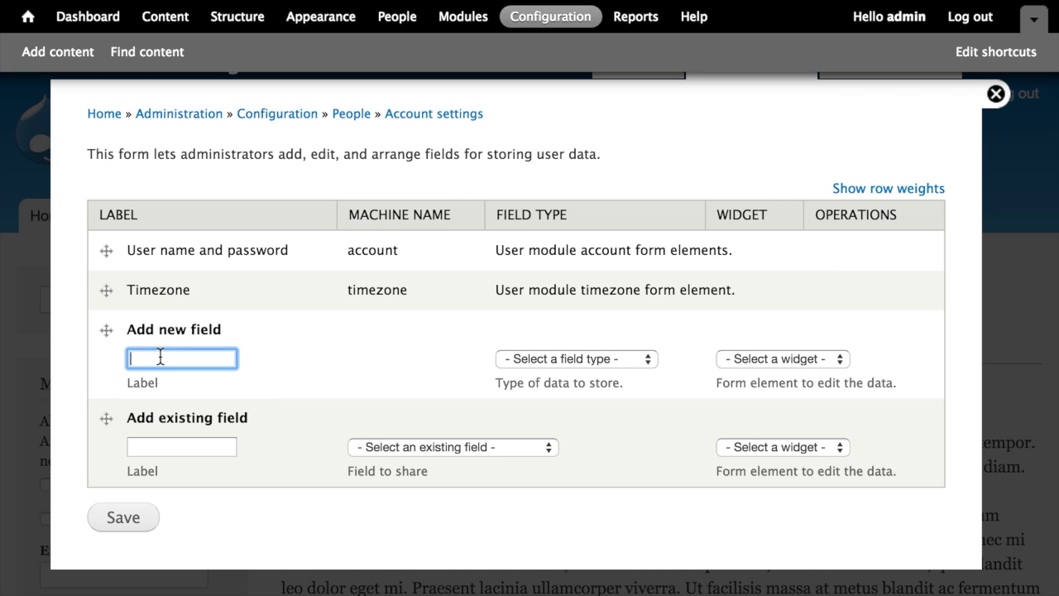
{"action": "type", "text": "tions"}
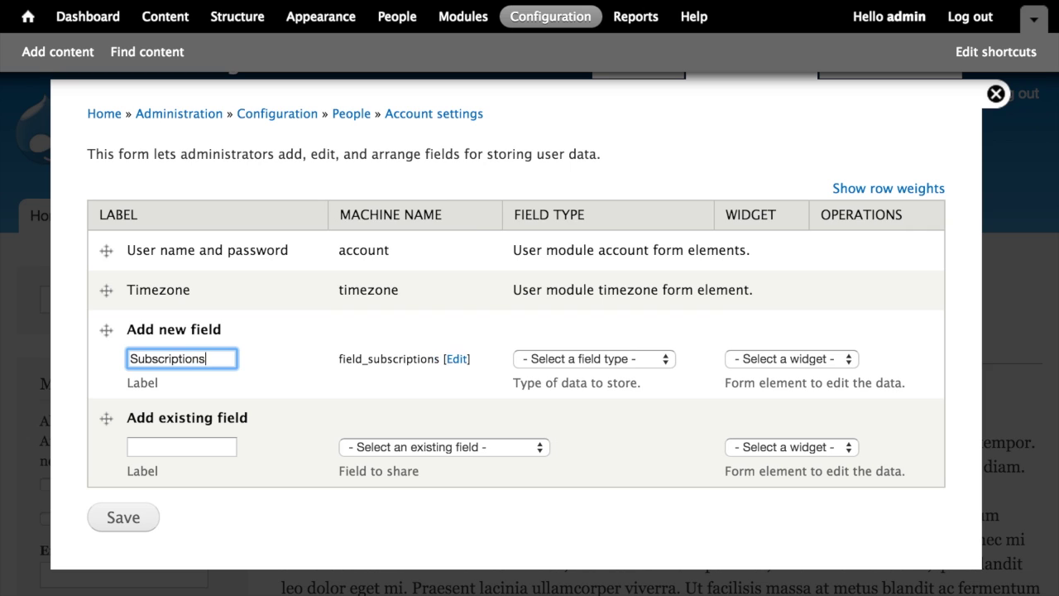
{"action": "left_click", "coordinate": [644, 358]}
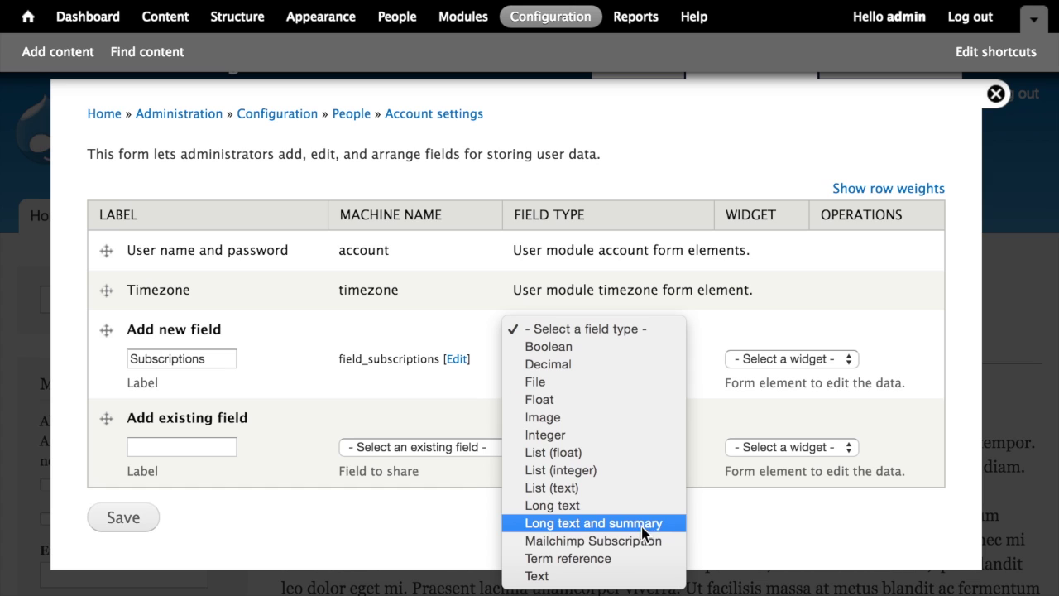
{"action": "left_click", "coordinate": [643, 542]}
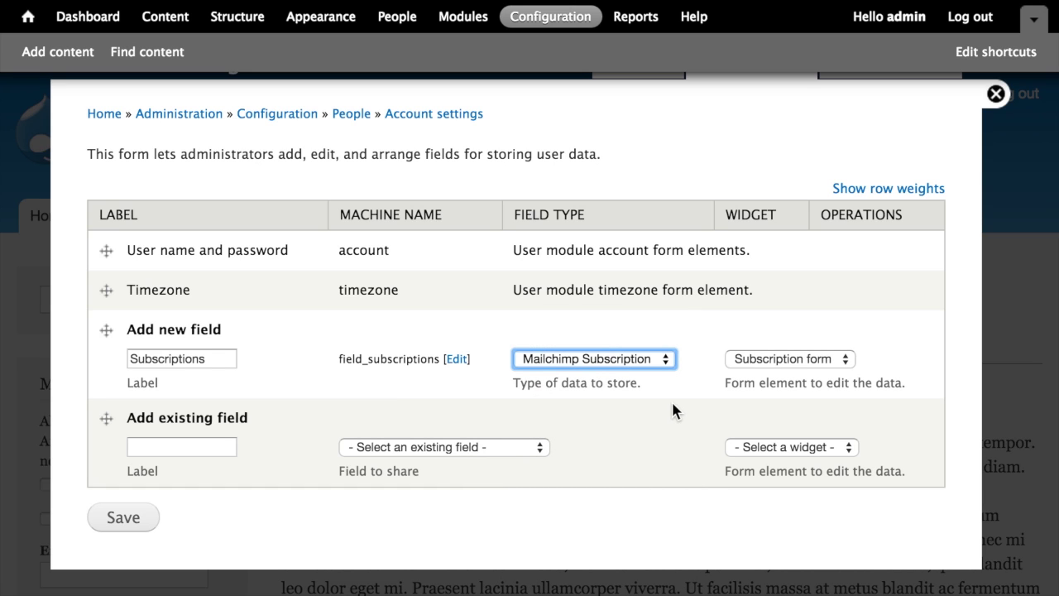
{"action": "left_click", "coordinate": [826, 359]}
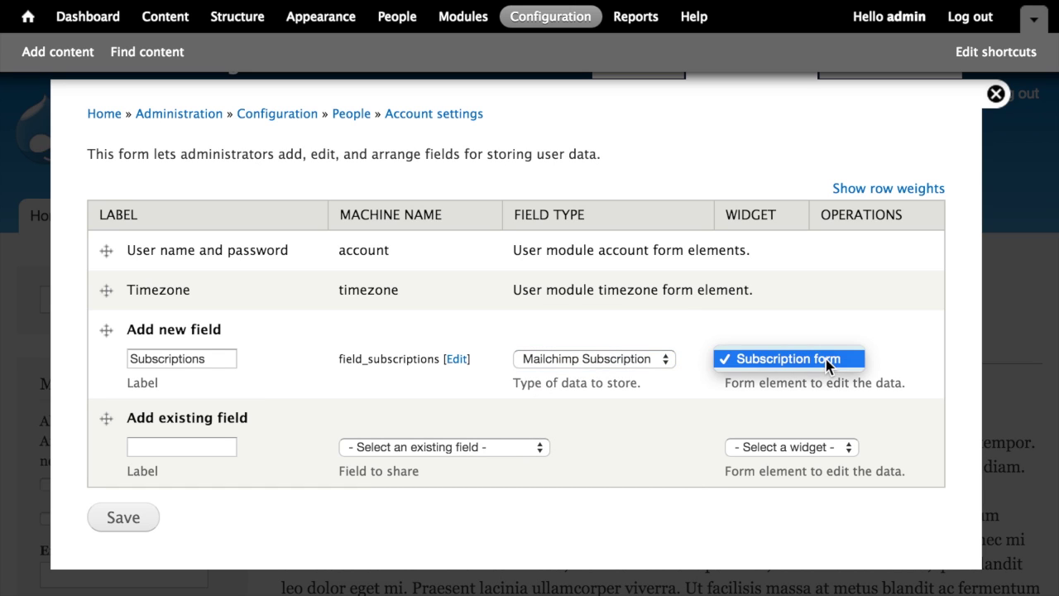
{"action": "left_click", "coordinate": [906, 358]}
{"action": "left_click", "coordinate": [122, 533]}
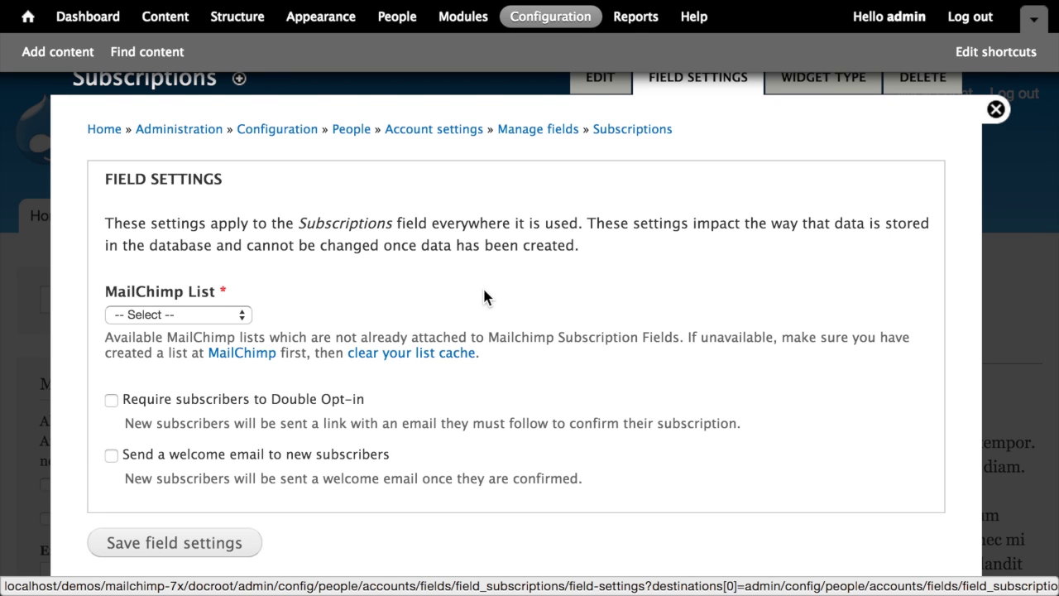
Choose Weekly Newsletter as the field's MailChimp List and save the field settings.
{"action": "scroll", "coordinate": [485, 296], "scroll_direction": "down", "scroll_amount": 1}
{"action": "left_click", "coordinate": [227, 283]}
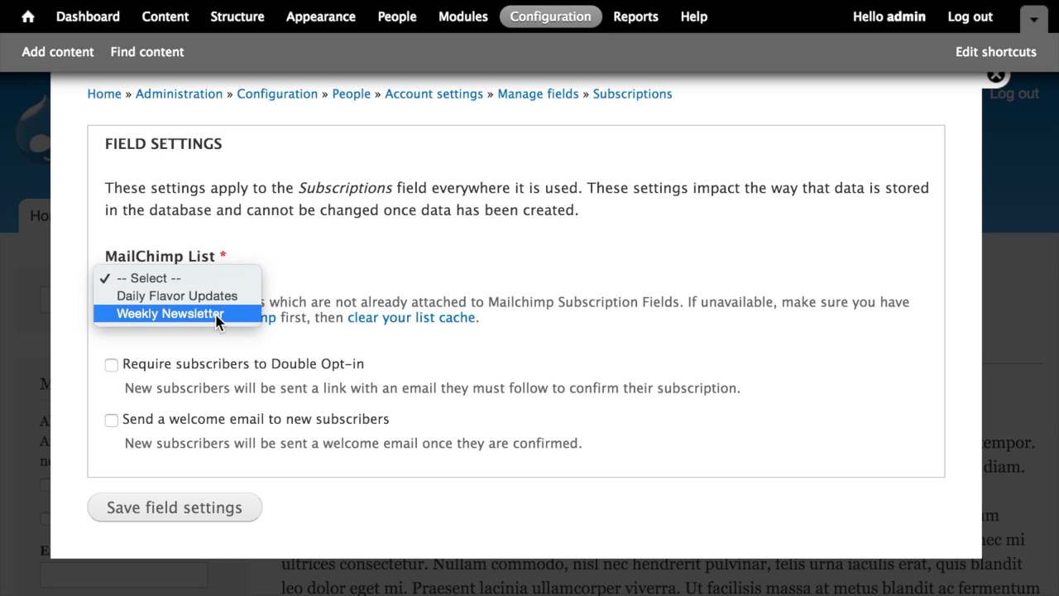
{"action": "left_click", "coordinate": [218, 321]}
{"action": "scroll", "coordinate": [416, 248], "scroll_direction": "down", "scroll_amount": 1}
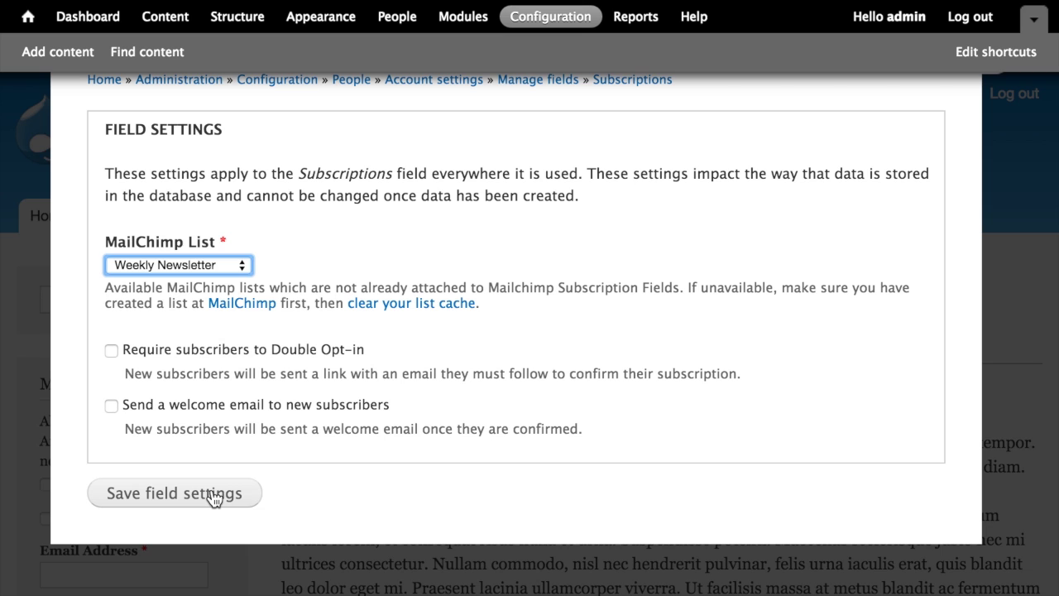
{"action": "left_click", "coordinate": [214, 496]}
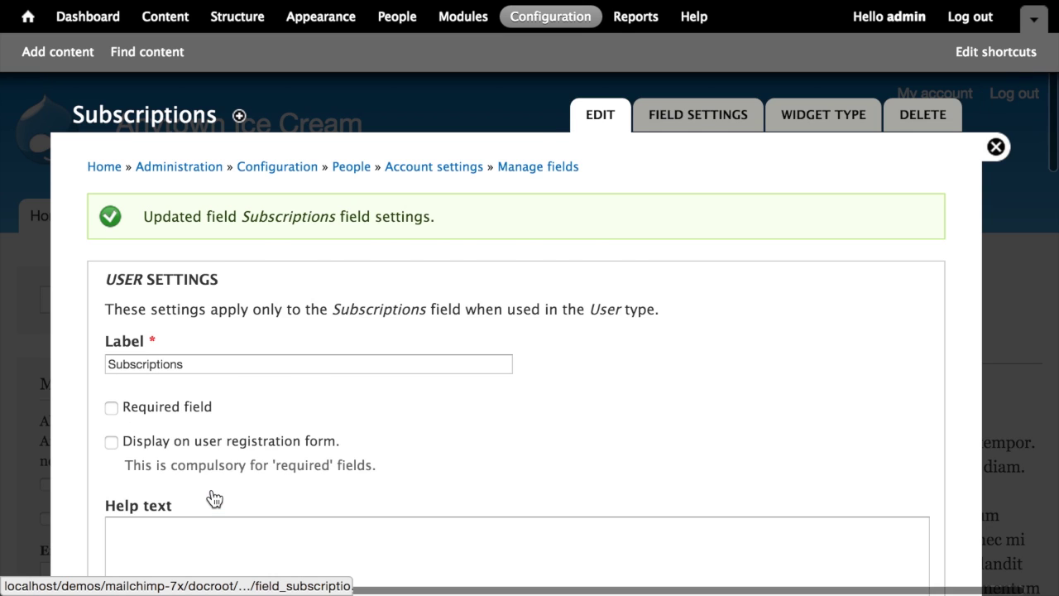
Tick Display on user registration form for the Subscriptions field.
{"action": "scroll", "coordinate": [404, 336], "scroll_direction": "down", "scroll_amount": 2}
{"action": "scroll", "coordinate": [457, 335], "scroll_direction": "down", "scroll_amount": 1}
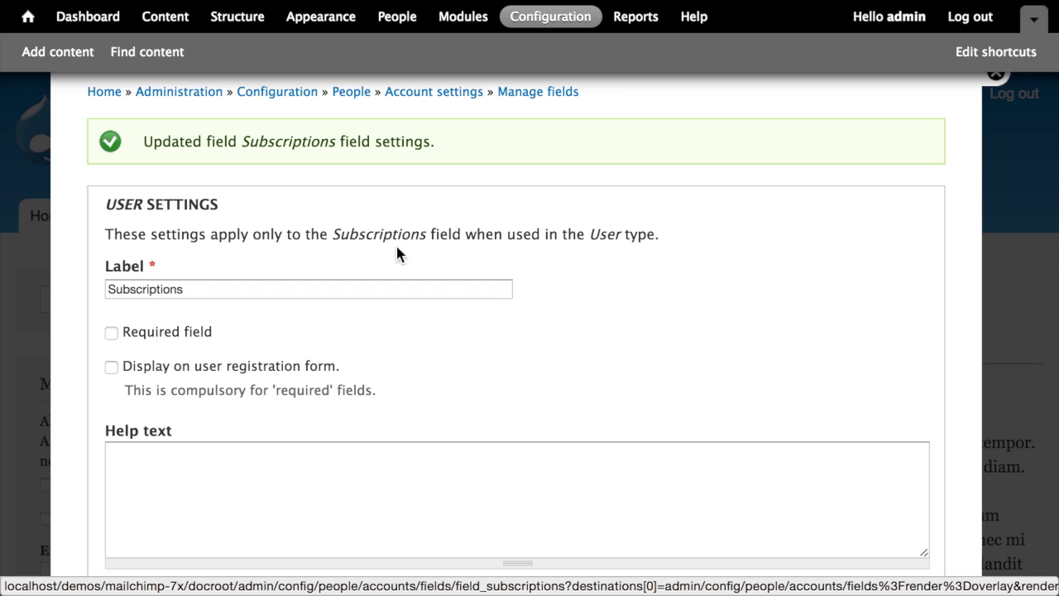
{"action": "scroll", "coordinate": [455, 248], "scroll_direction": "down", "scroll_amount": 1}
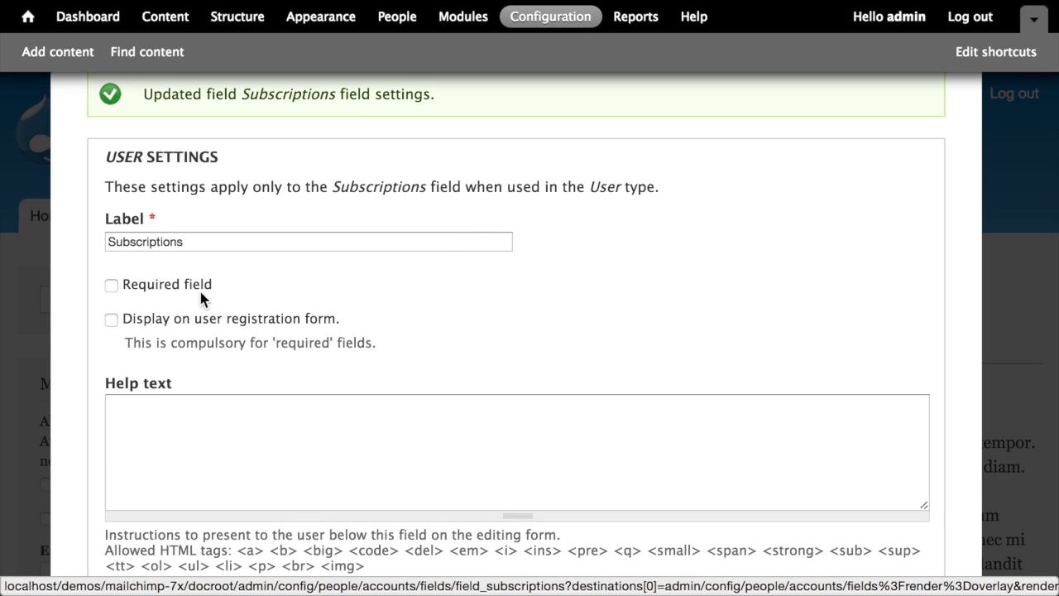
{"action": "scroll", "coordinate": [365, 284], "scroll_direction": "down", "scroll_amount": 3}
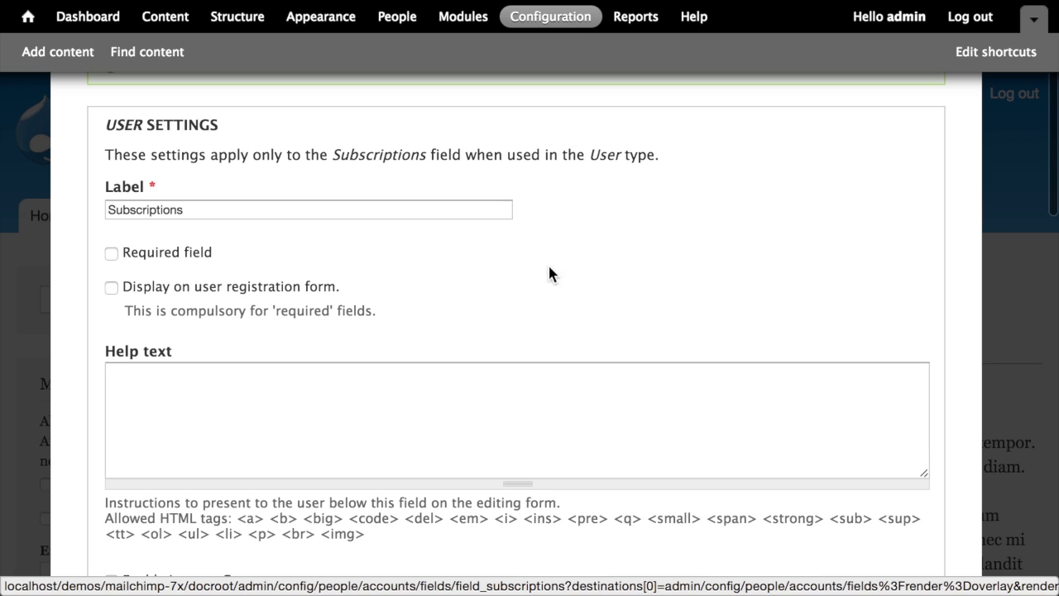
{"action": "left_click", "coordinate": [312, 263]}
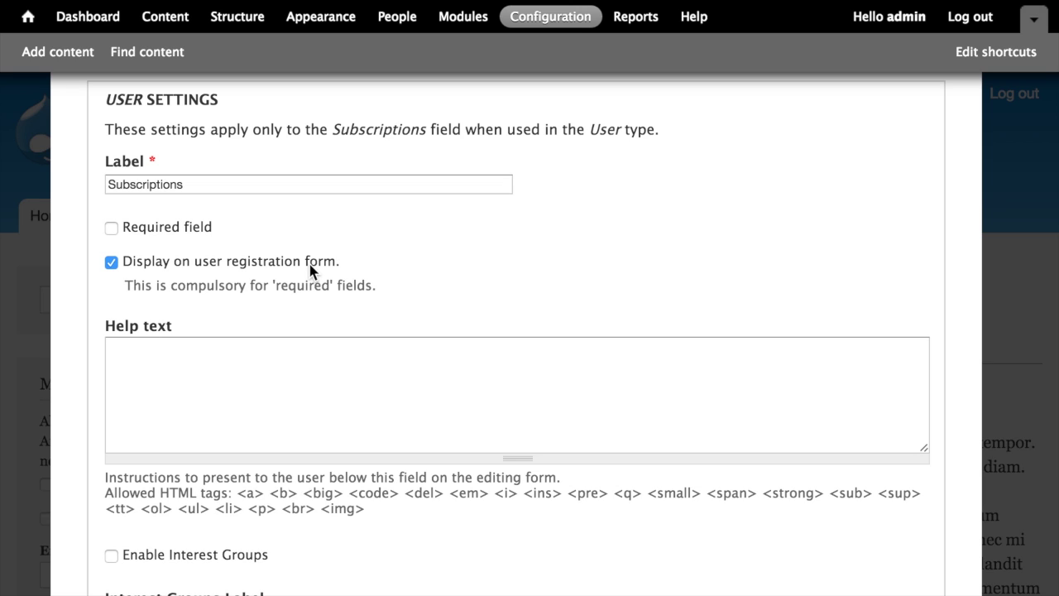
Enable Interest Groups for the field and scroll down to Merge Fields.
{"action": "scroll", "coordinate": [508, 255], "scroll_direction": "down", "scroll_amount": 1}
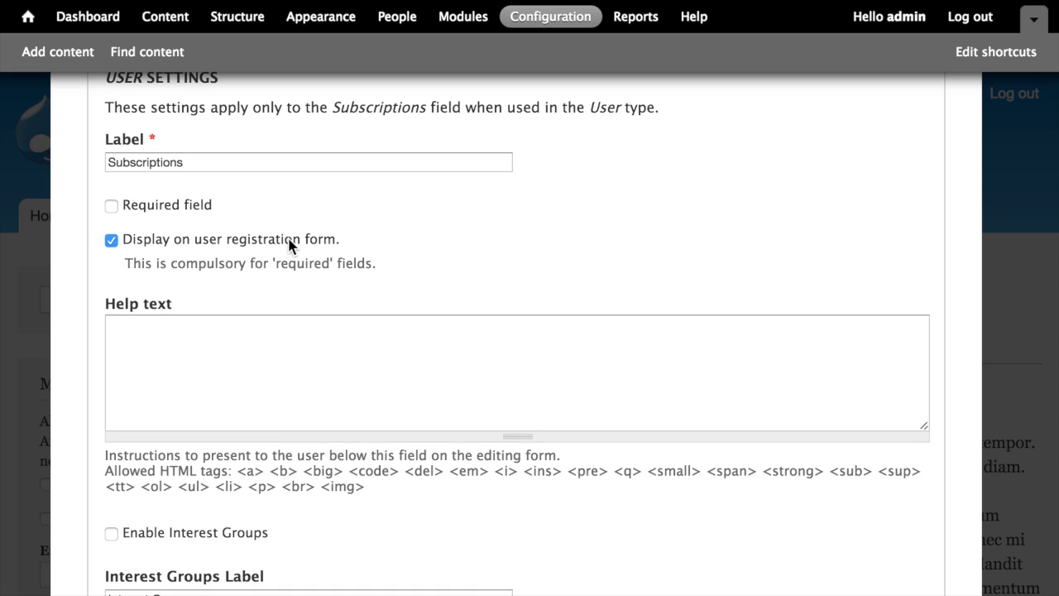
{"action": "scroll", "coordinate": [456, 245], "scroll_direction": "down", "scroll_amount": 1}
{"action": "scroll", "coordinate": [458, 251], "scroll_direction": "down", "scroll_amount": 2}
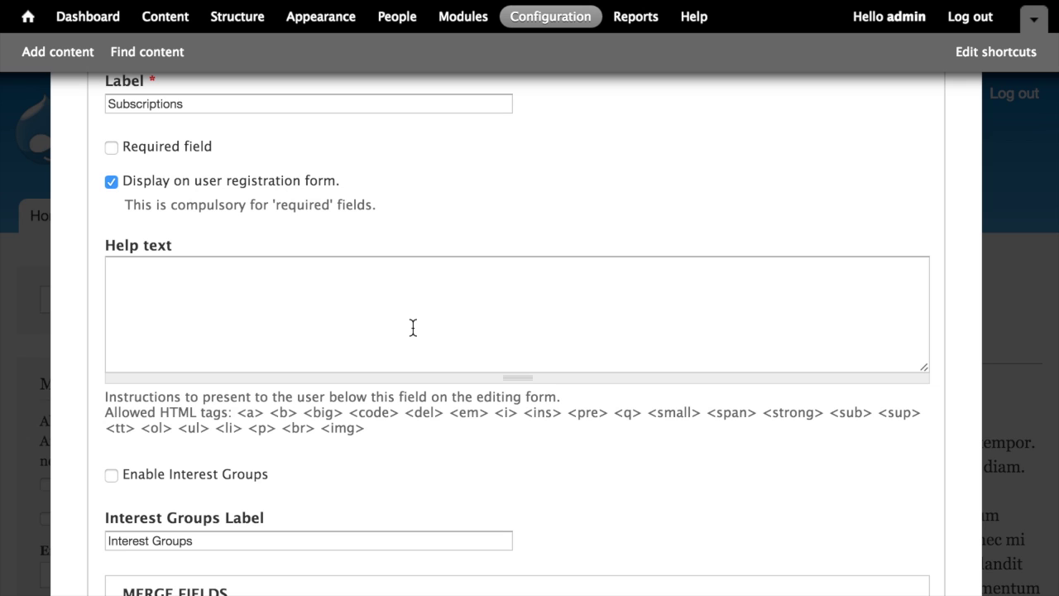
{"action": "scroll", "coordinate": [413, 328], "scroll_direction": "down", "scroll_amount": 6}
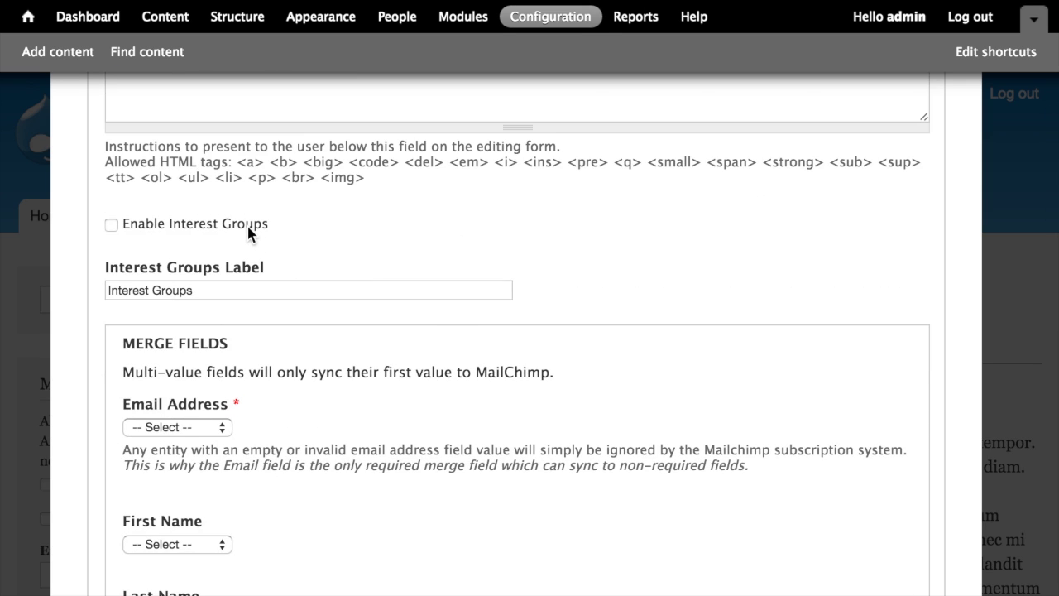
{"action": "left_click", "coordinate": [249, 233]}
{"action": "scroll", "coordinate": [477, 228], "scroll_direction": "down", "scroll_amount": 5}
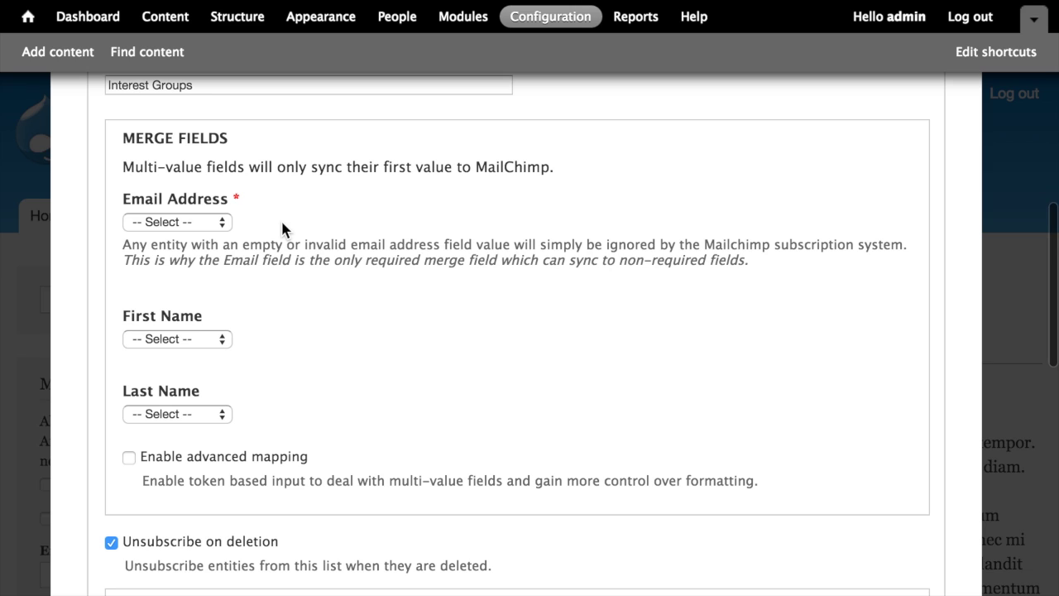
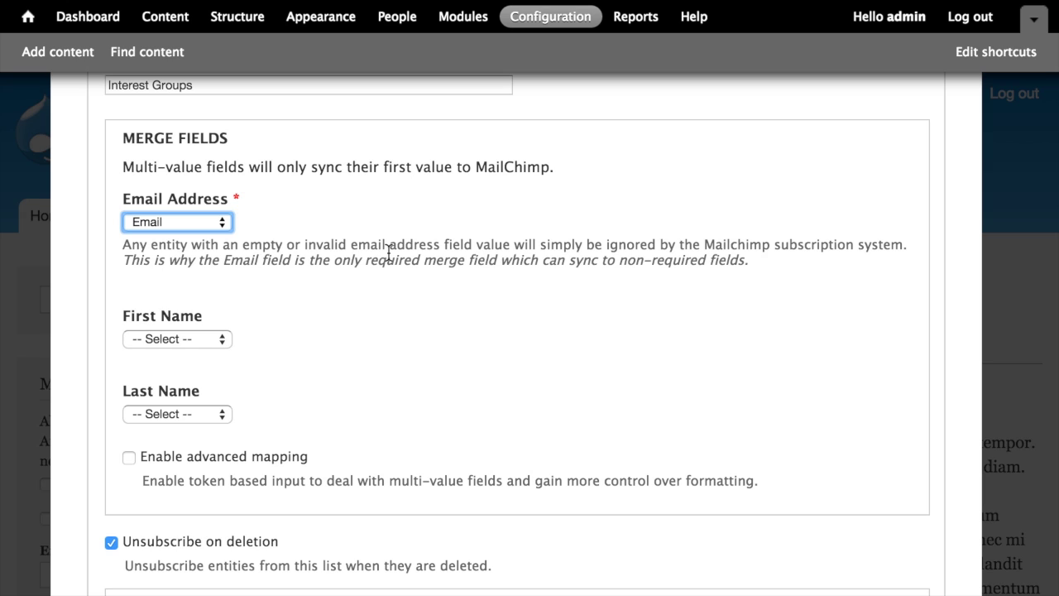
Keep Email as the Email Address mapping and save the Subscriptions field settings.
{"action": "left_click", "coordinate": [279, 252]}
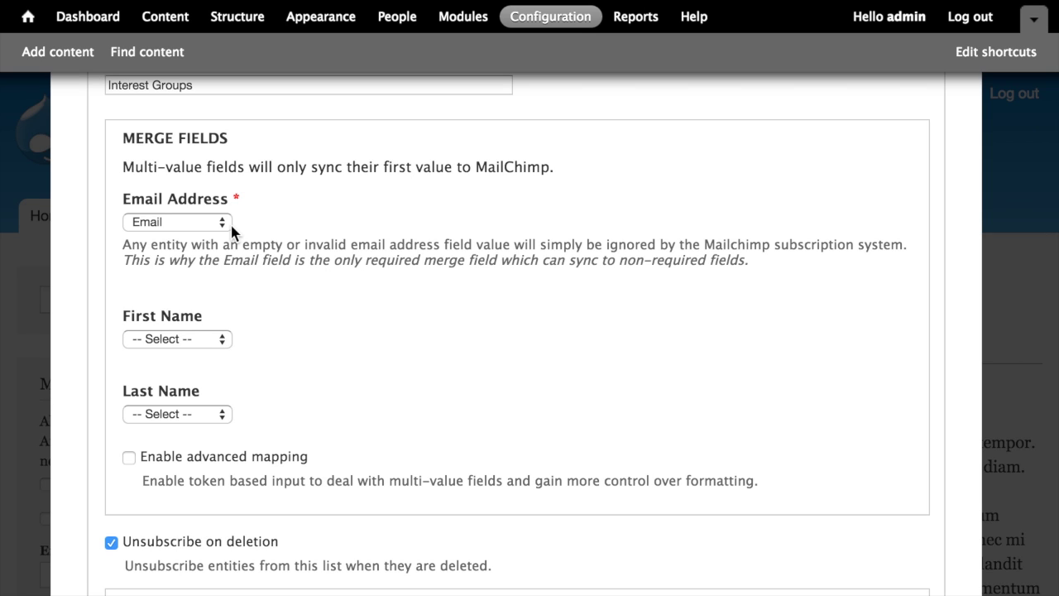
{"action": "left_click", "coordinate": [209, 222]}
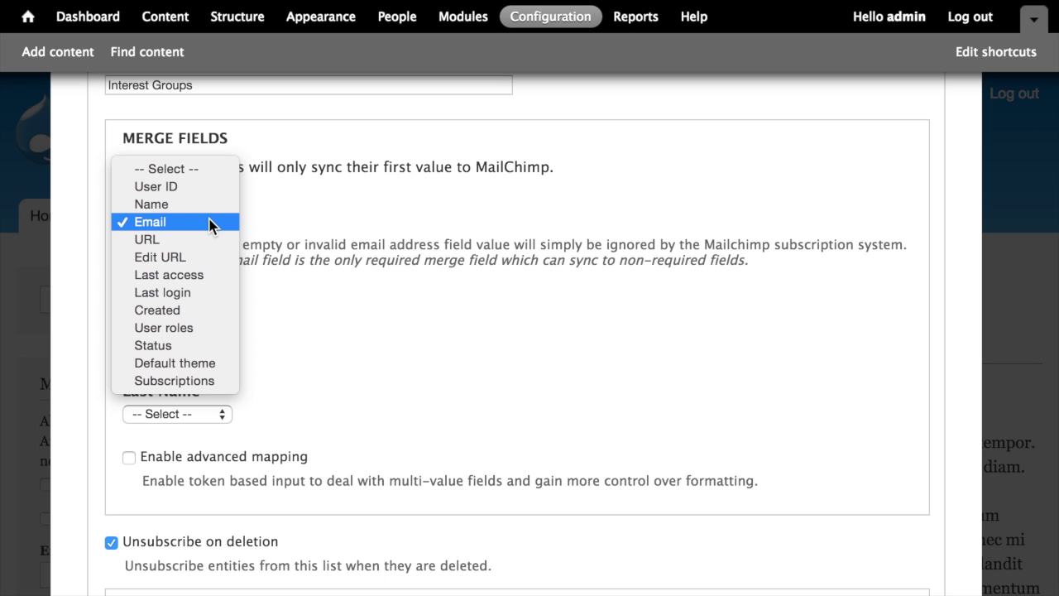
{"action": "left_click", "coordinate": [209, 221]}
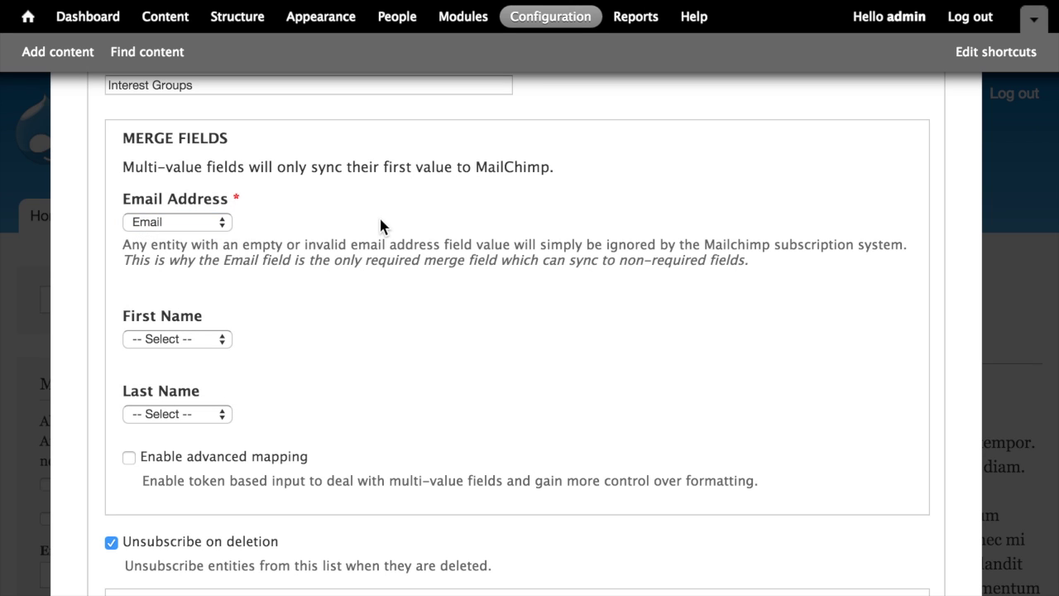
{"action": "scroll", "coordinate": [380, 225], "scroll_direction": "down", "scroll_amount": 5}
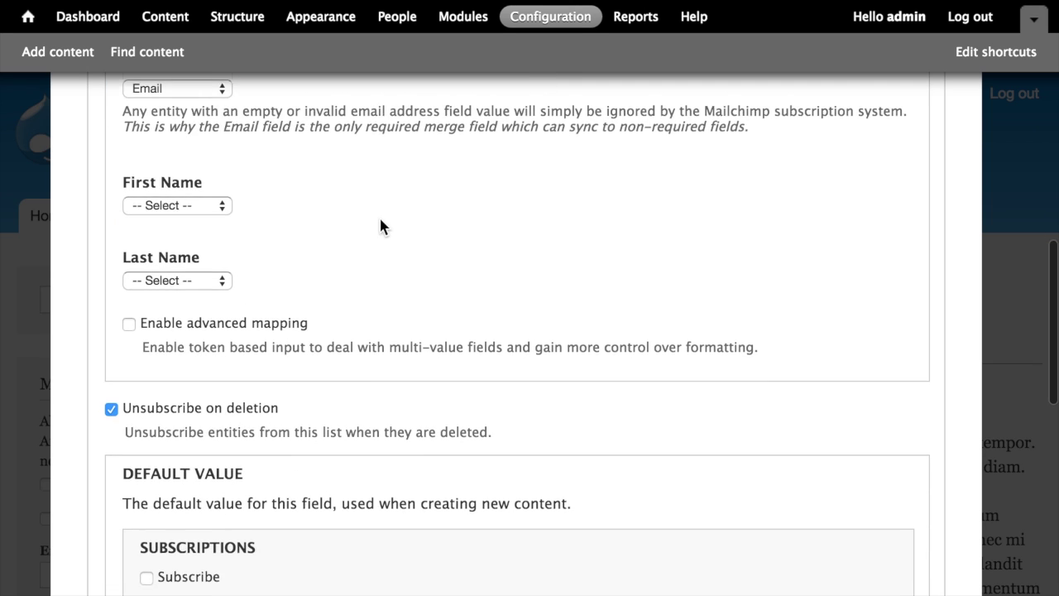
{"action": "scroll", "coordinate": [381, 225], "scroll_direction": "down", "scroll_amount": 3}
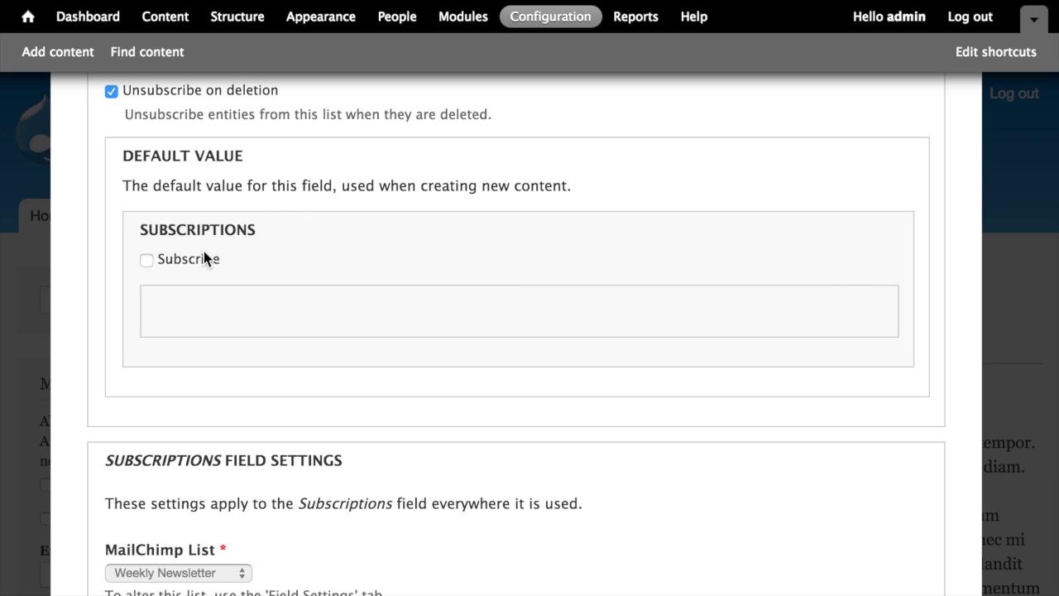
{"action": "scroll", "coordinate": [392, 192], "scroll_direction": "down", "scroll_amount": 5}
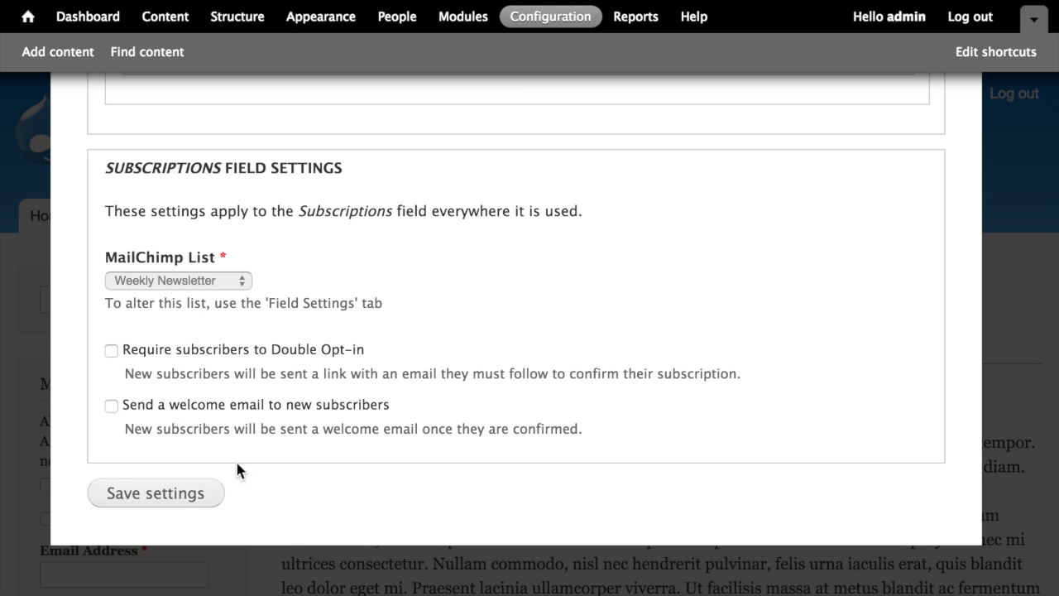
{"action": "left_click", "coordinate": [174, 501]}
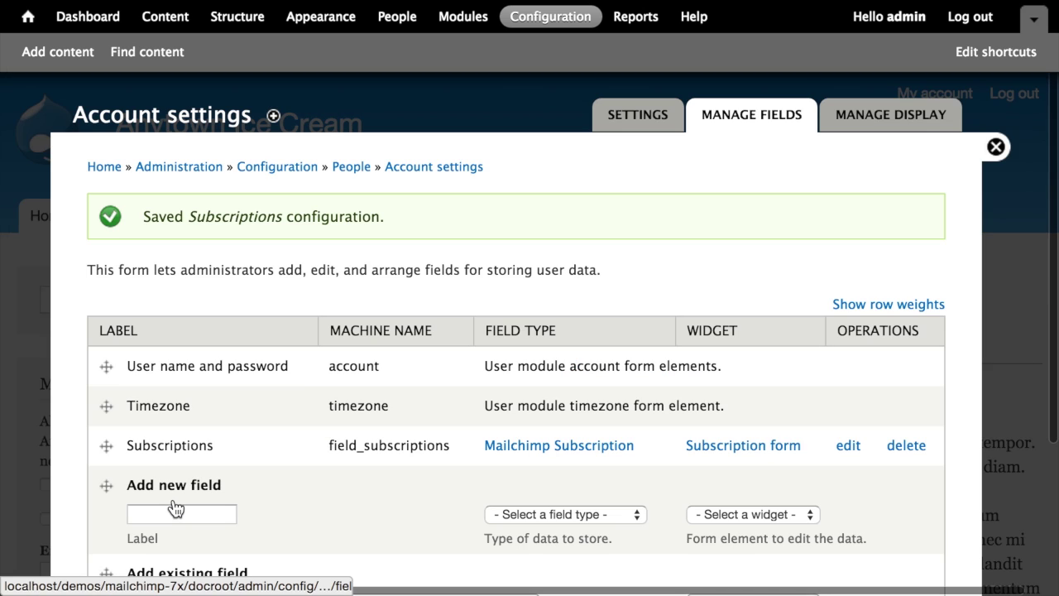
{"action": "left_click", "coordinate": [888, 30]}
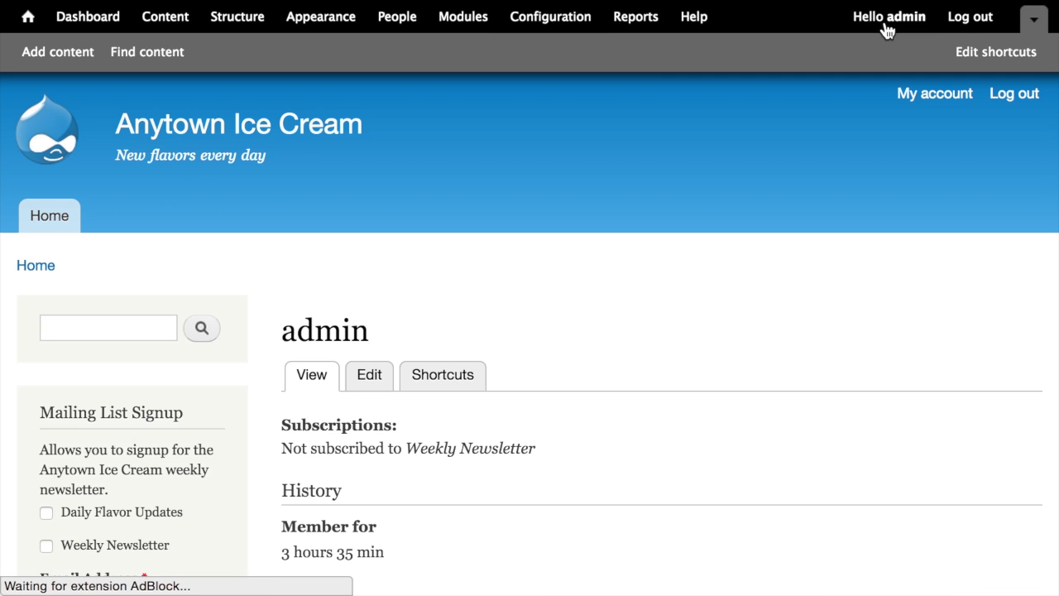
Open the admin account's edit form and scroll down to its unchecked Subscribe option.
{"action": "left_click", "coordinate": [374, 377]}
{"action": "scroll", "coordinate": [674, 274], "scroll_direction": "down", "scroll_amount": 10}
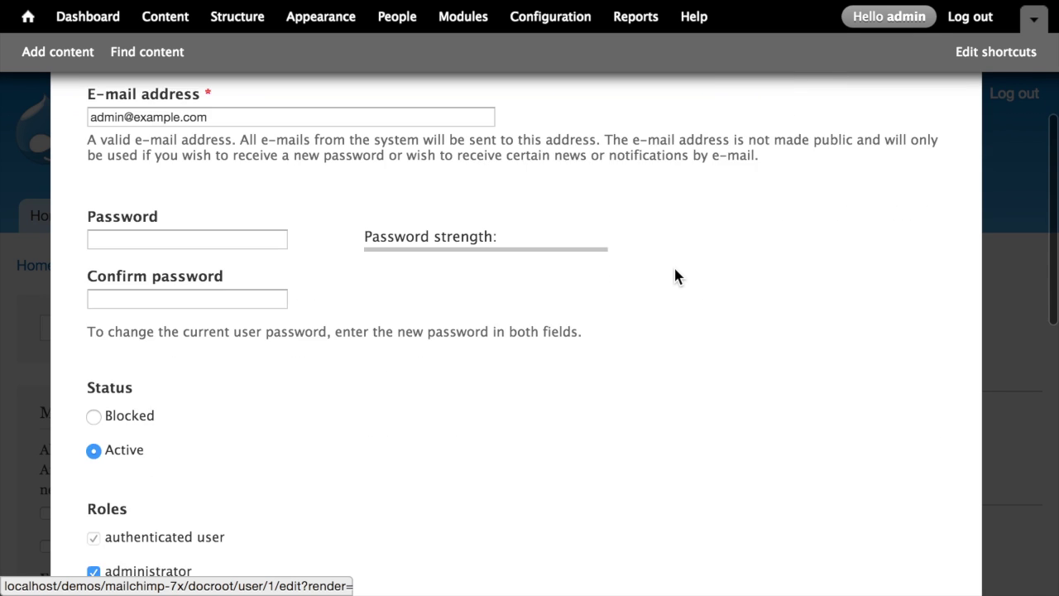
{"action": "scroll", "coordinate": [675, 273], "scroll_direction": "down", "scroll_amount": 9}
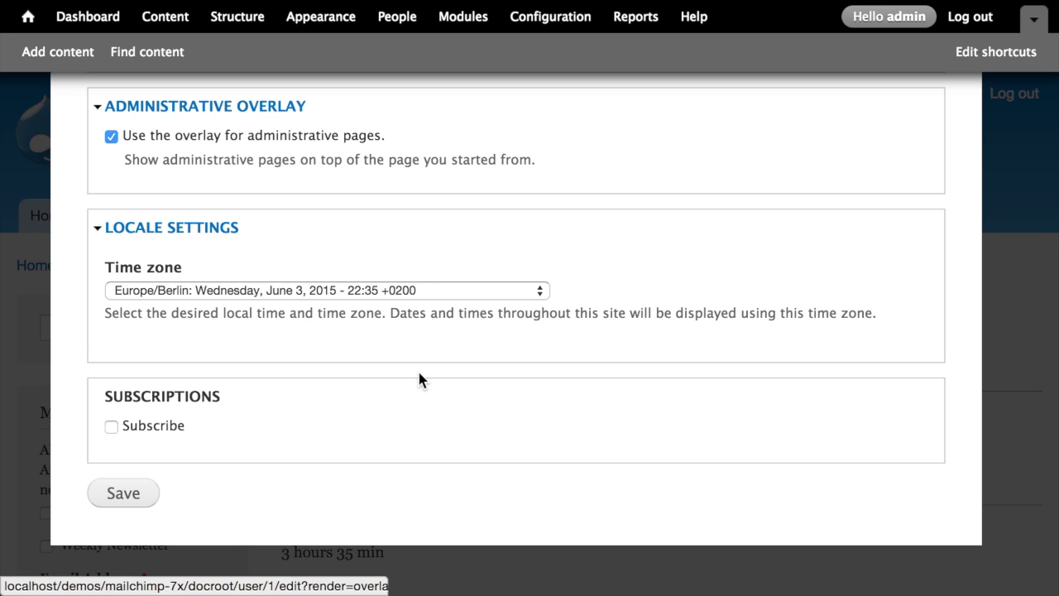
{"action": "left_click", "coordinate": [558, 16]}
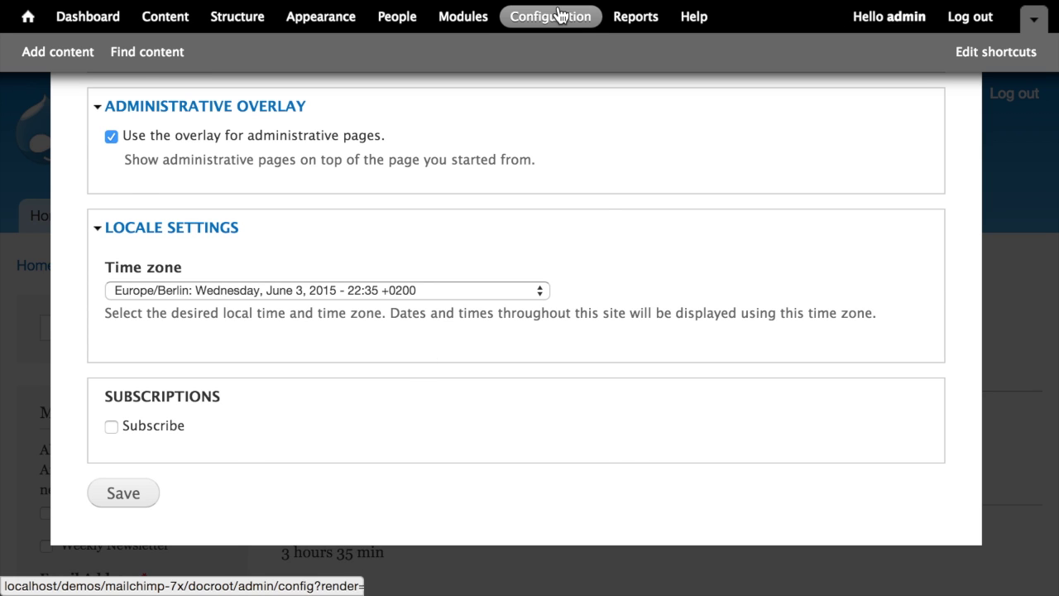
Enter 'Subscribe to our weekly newsletter.' as the Subscriptions field's help text in Account settings, then save.
{"action": "left_click", "coordinate": [199, 377]}
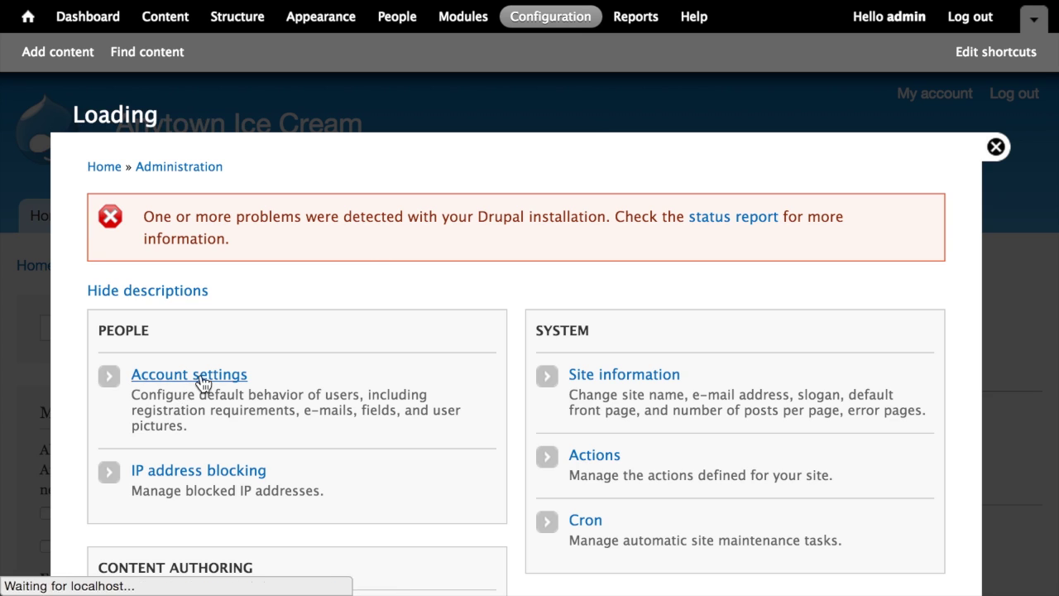
{"action": "left_click", "coordinate": [767, 118]}
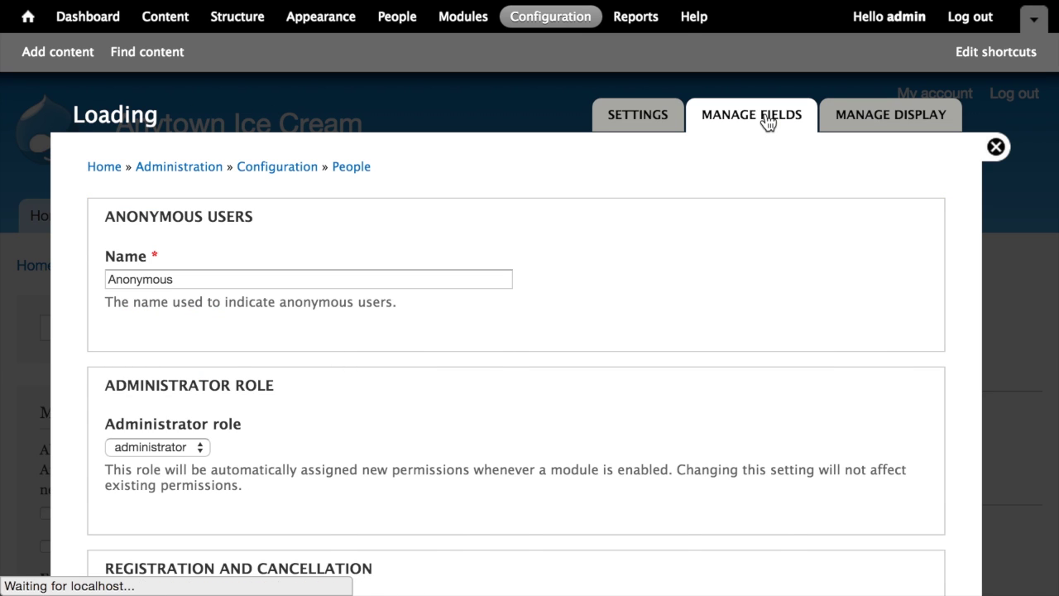
{"action": "left_click", "coordinate": [841, 384]}
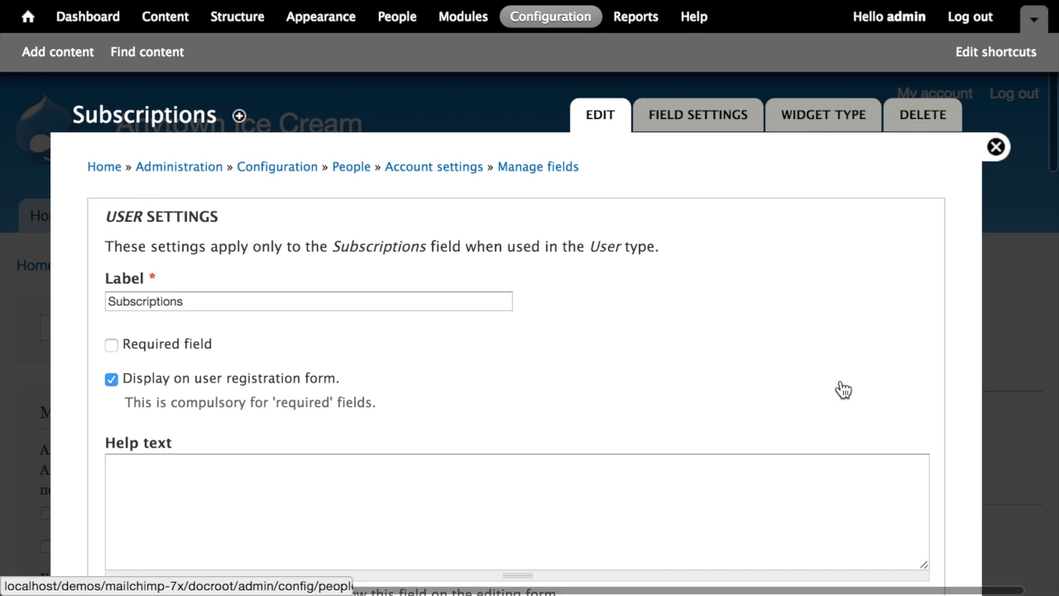
{"action": "scroll", "coordinate": [547, 348], "scroll_direction": "down", "scroll_amount": 5}
{"action": "left_click", "coordinate": [476, 331]}
{"action": "type", "text": "Subscribe to "}
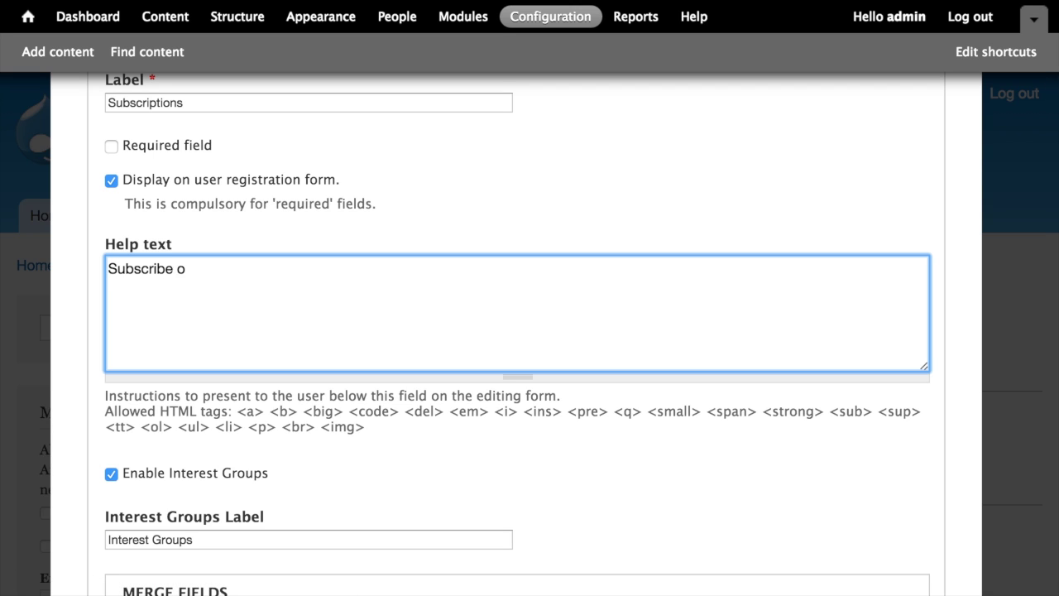
{"action": "type", "text": "our weekly newsle"}
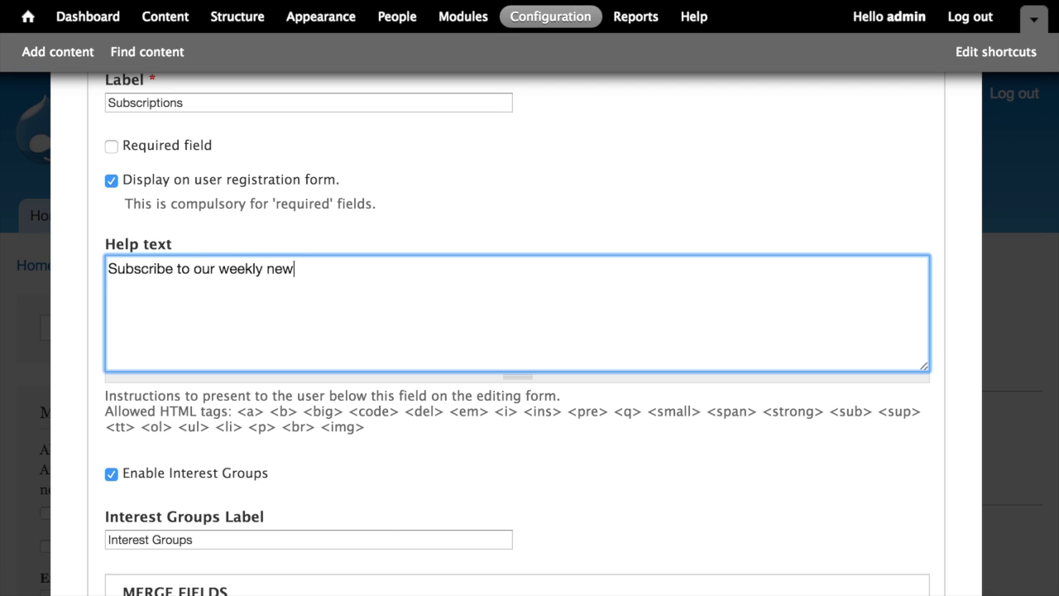
{"action": "type", "text": "tter."}
{"action": "scroll", "coordinate": [156, 497], "scroll_direction": "down", "scroll_amount": 10}
{"action": "left_click", "coordinate": [154, 498]}
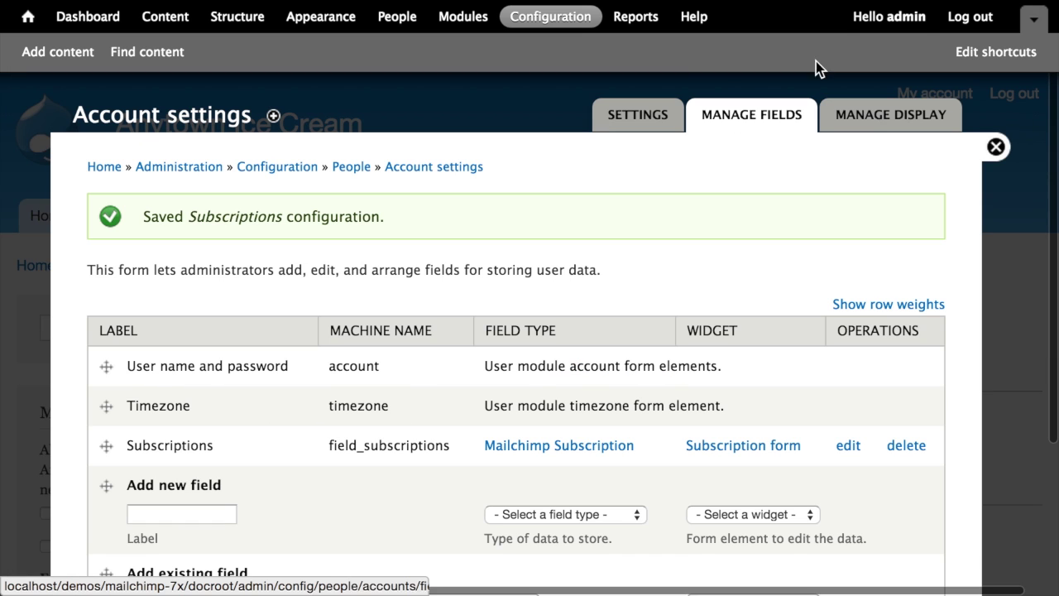
{"action": "left_click", "coordinate": [858, 27]}
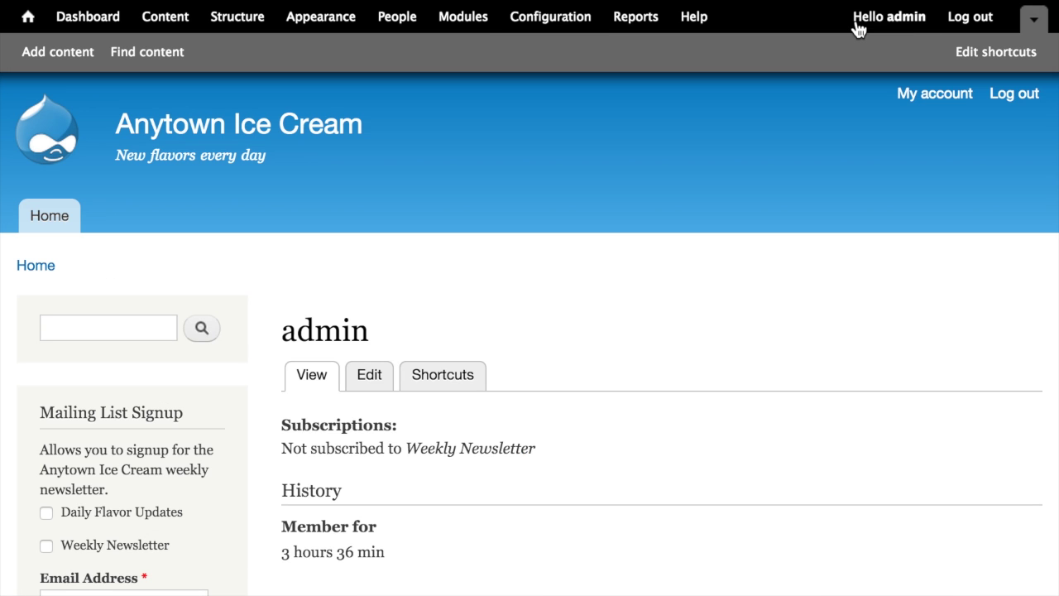
On the admin account edit form, replace the e-mail address with the browser-suggested address.
{"action": "left_click", "coordinate": [364, 376]}
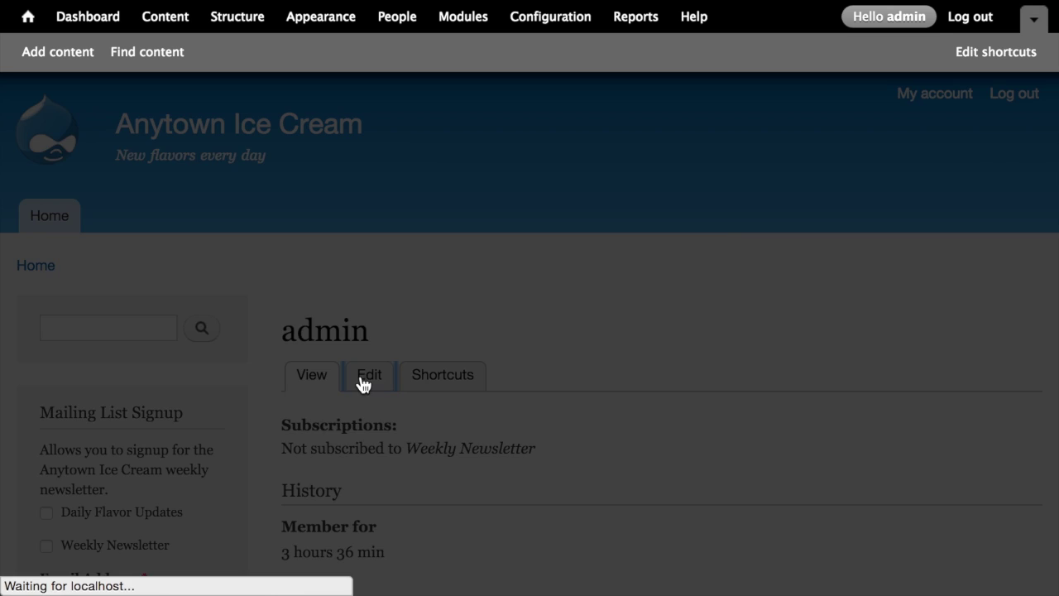
{"action": "scroll", "coordinate": [582, 296], "scroll_direction": "down", "scroll_amount": 10}
{"action": "scroll", "coordinate": [582, 298], "scroll_direction": "down", "scroll_amount": 10}
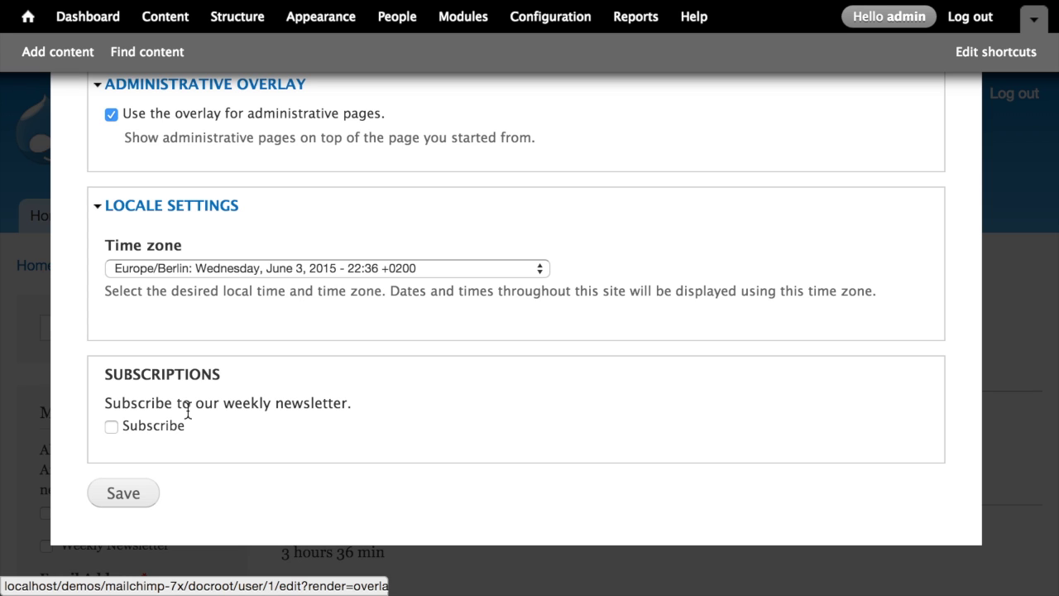
{"action": "scroll", "coordinate": [365, 404], "scroll_direction": "up", "scroll_amount": 20}
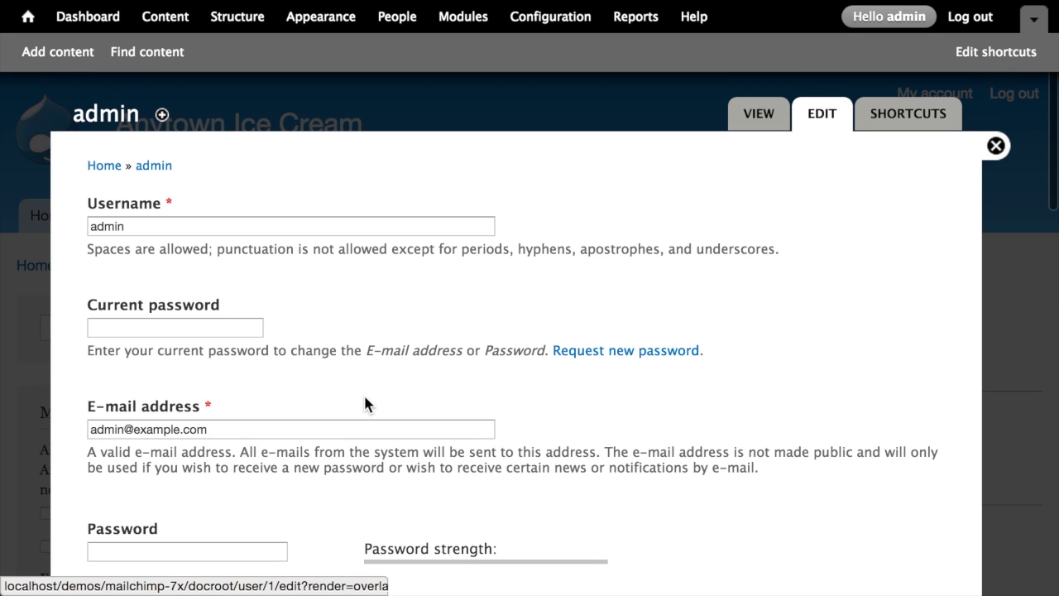
{"action": "double_click", "coordinate": [167, 426]}
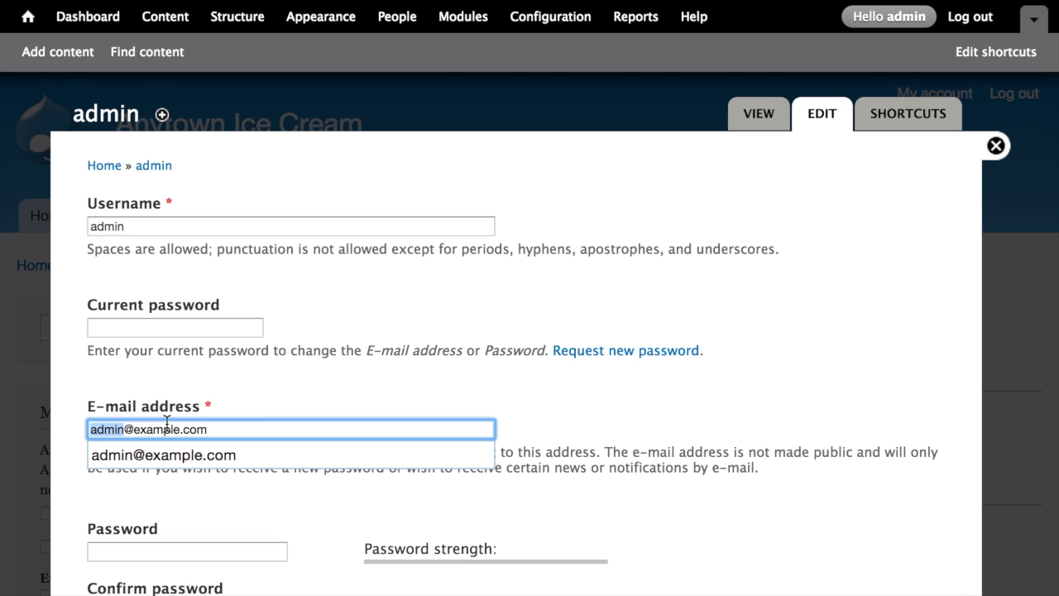
{"action": "key", "text": "End"}
{"action": "key", "text": "ctrl+a"}
{"action": "type", "text": "joe"}
{"action": "key", "text": "Down"}
{"action": "key", "text": "Return"}
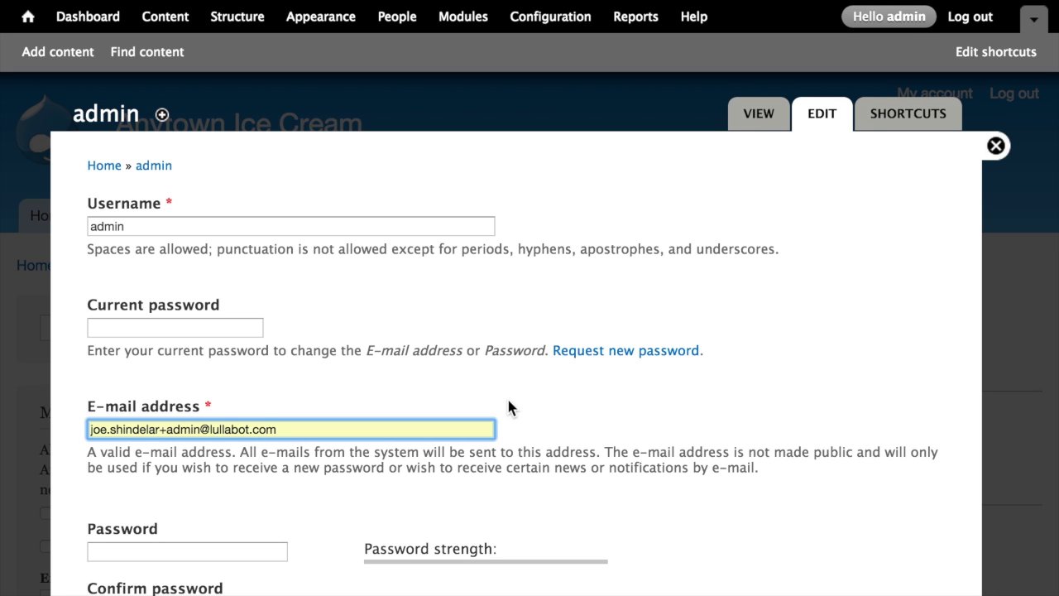
Tick Subscribe in the Subscriptions section and try saving the admin account.
{"action": "scroll", "coordinate": [508, 406], "scroll_direction": "down", "scroll_amount": 10}
{"action": "scroll", "coordinate": [508, 407], "scroll_direction": "down", "scroll_amount": 5}
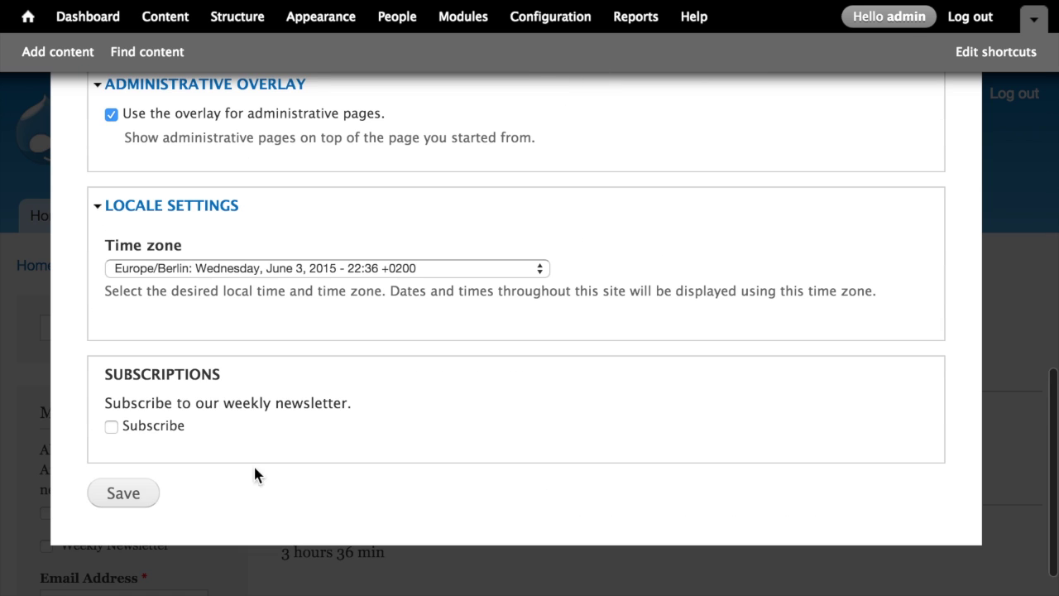
{"action": "left_click", "coordinate": [147, 427]}
{"action": "scroll", "coordinate": [132, 480], "scroll_direction": "down", "scroll_amount": 2}
{"action": "left_click", "coordinate": [124, 501]}
Enter the current account password, re-tick Subscribe, and save the admin account successfully.
{"action": "left_click", "coordinate": [146, 404]}
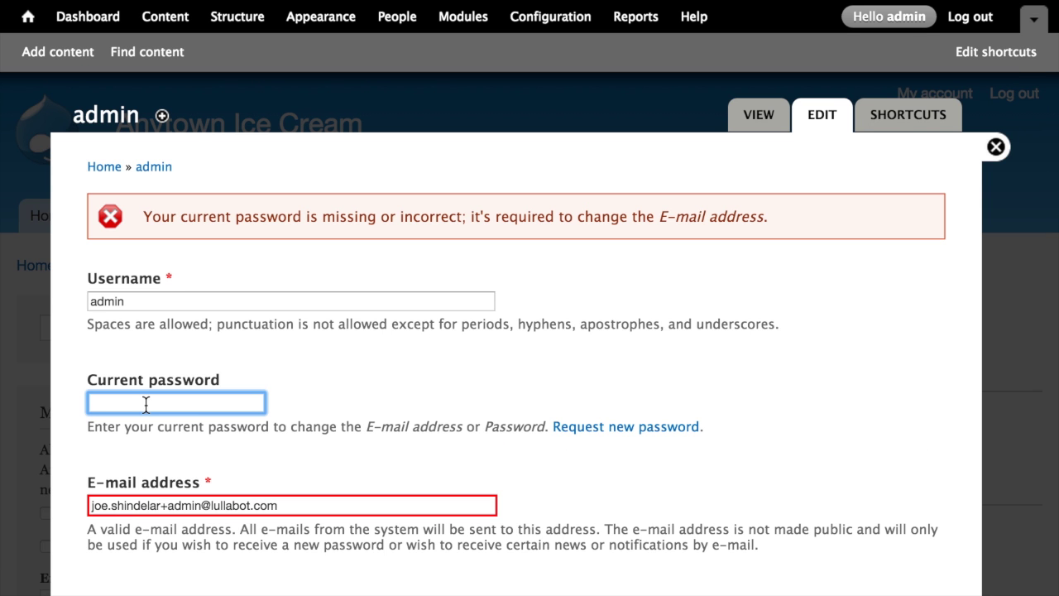
{"action": "scroll", "coordinate": [414, 373], "scroll_direction": "down", "scroll_amount": 15}
{"action": "left_click", "coordinate": [134, 494]}
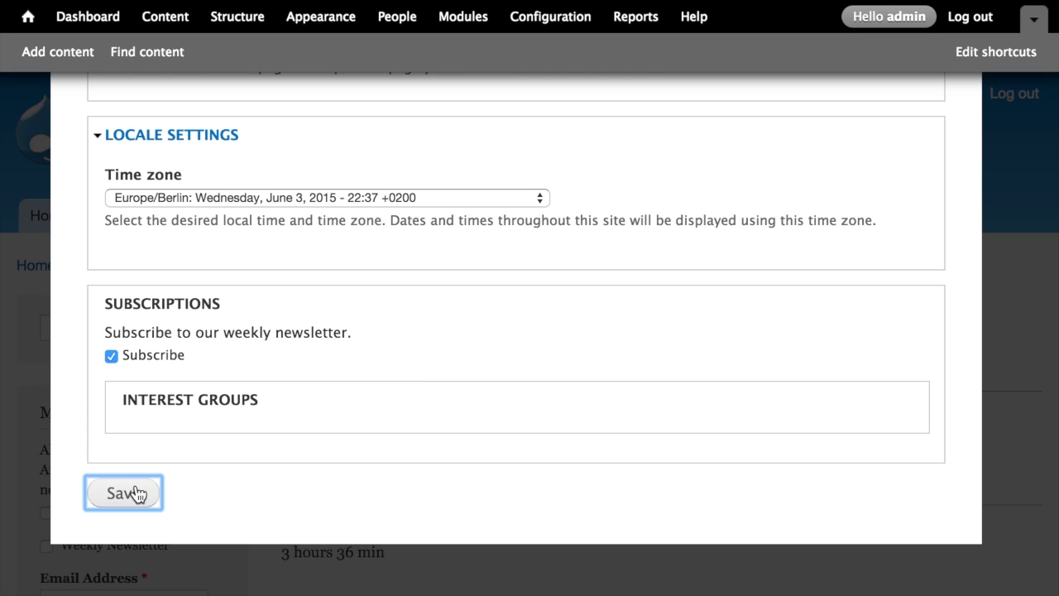
{"action": "left_click", "coordinate": [164, 427]}
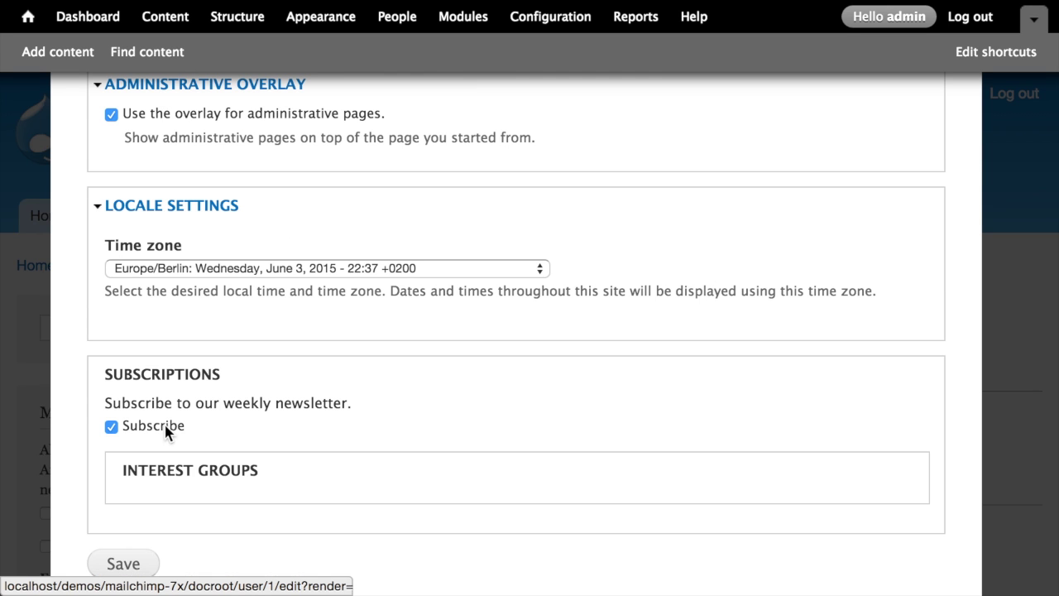
{"action": "left_click", "coordinate": [128, 575]}
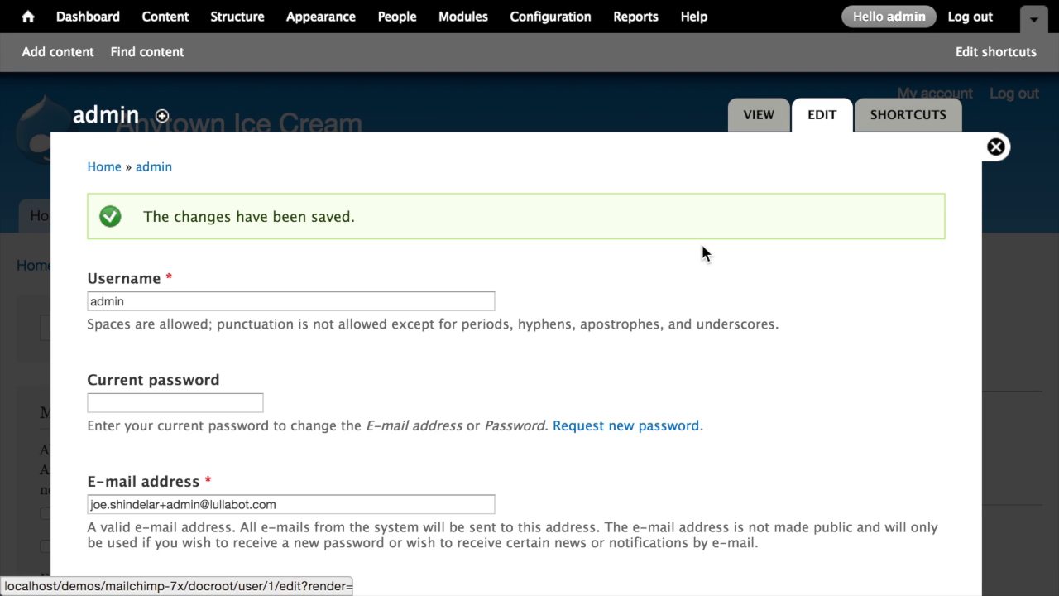
{"action": "key", "text": "ctrl+Tab"}
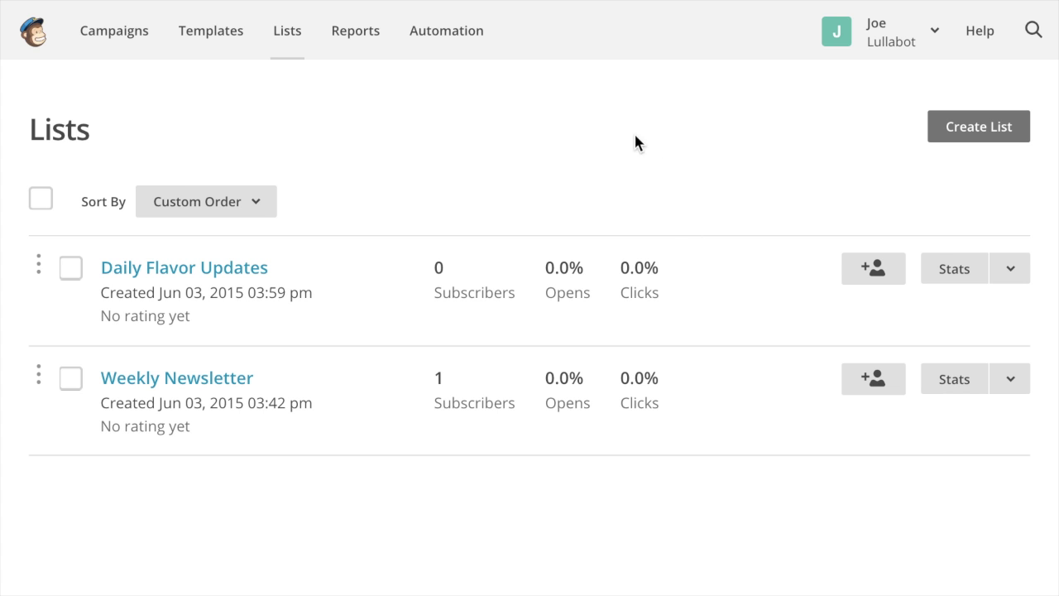
View the MailChimp Weekly Newsletter subscribers to confirm the admin address is listed.
{"action": "left_click", "coordinate": [226, 376]}
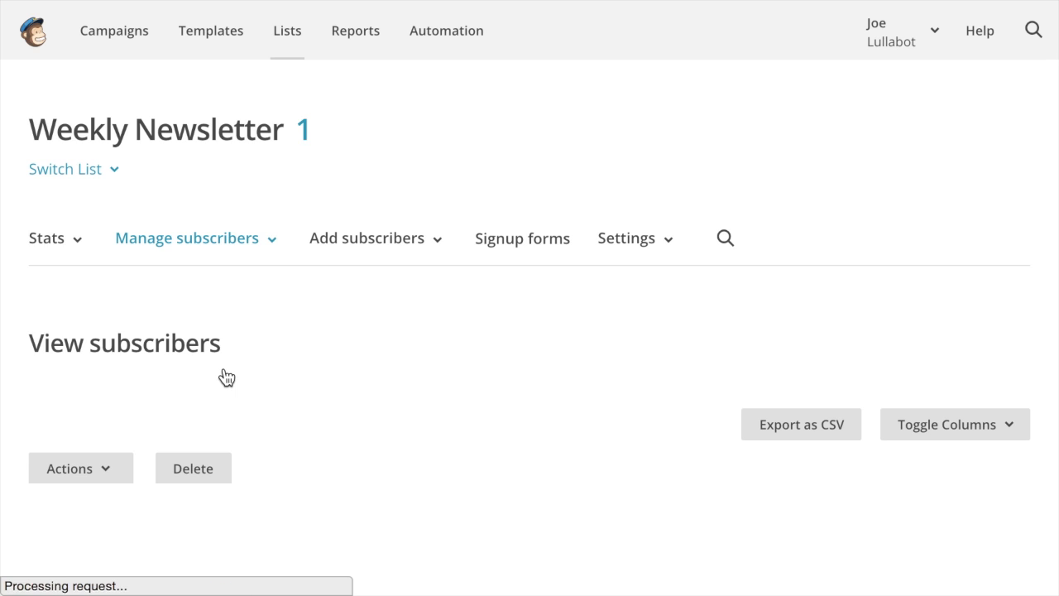
{"action": "scroll", "coordinate": [502, 282], "scroll_direction": "down", "scroll_amount": 2}
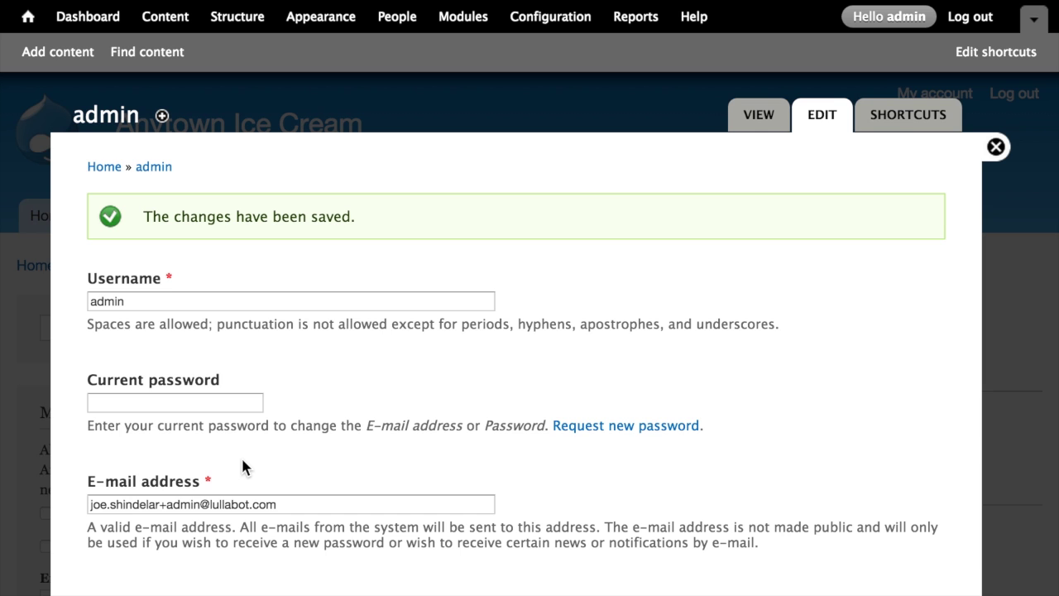
{"action": "scroll", "coordinate": [445, 348], "scroll_direction": "down", "scroll_amount": 10}
{"action": "scroll", "coordinate": [444, 347], "scroll_direction": "down", "scroll_amount": 2}
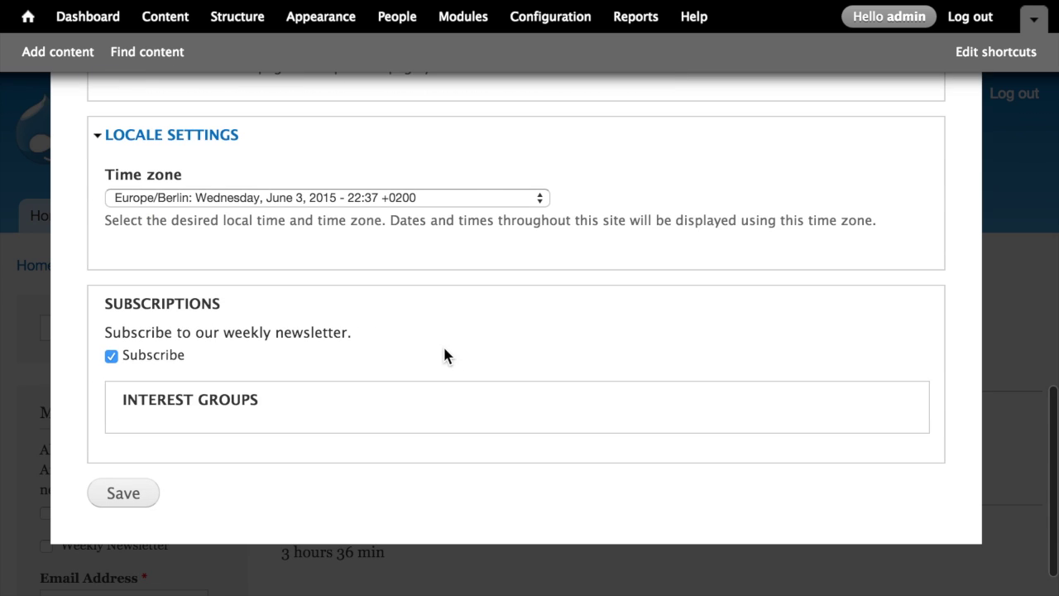
Untick Subscribe on the admin account, save it, and refresh the MailChimp subscriber table.
{"action": "left_click", "coordinate": [113, 357]}
{"action": "left_click", "coordinate": [137, 497]}
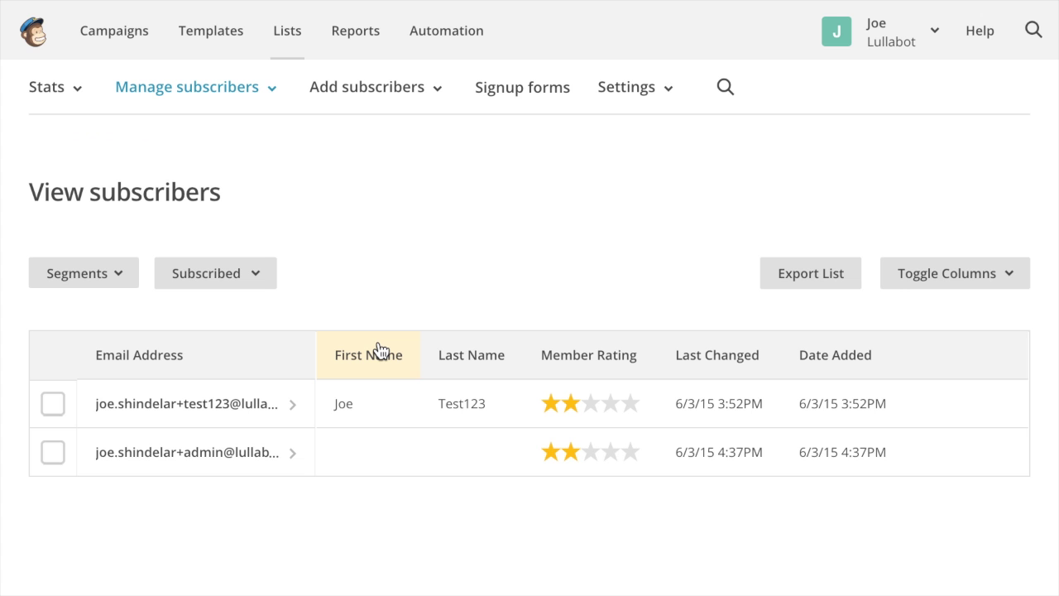
{"action": "left_click", "coordinate": [381, 351]}
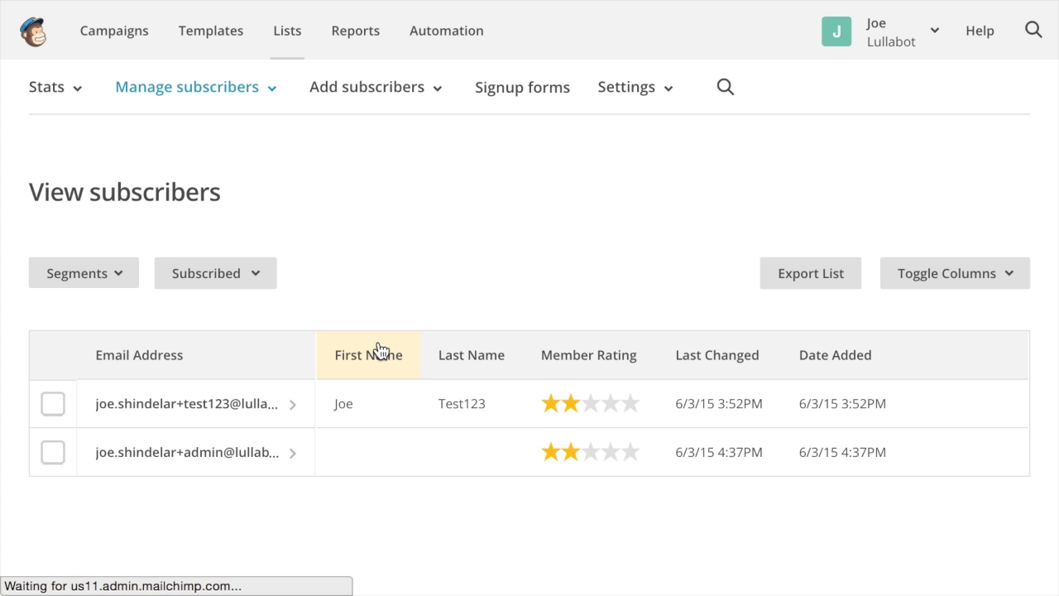
{"action": "scroll", "coordinate": [488, 303], "scroll_direction": "down", "scroll_amount": 2}
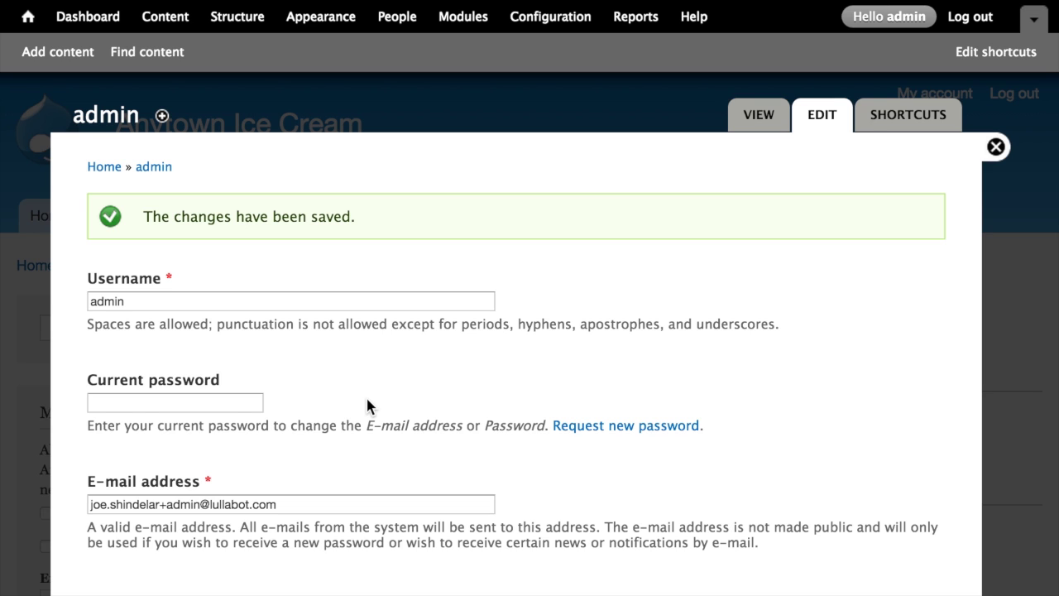
{"action": "scroll", "coordinate": [367, 401], "scroll_direction": "down", "scroll_amount": 4}
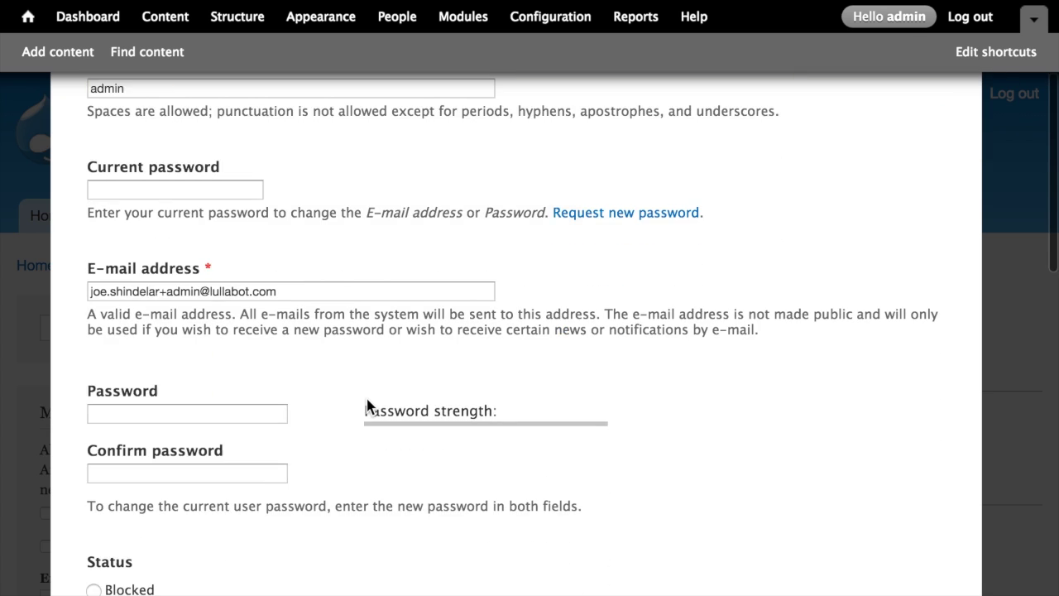
{"action": "scroll", "coordinate": [366, 404], "scroll_direction": "up", "scroll_amount": 4}
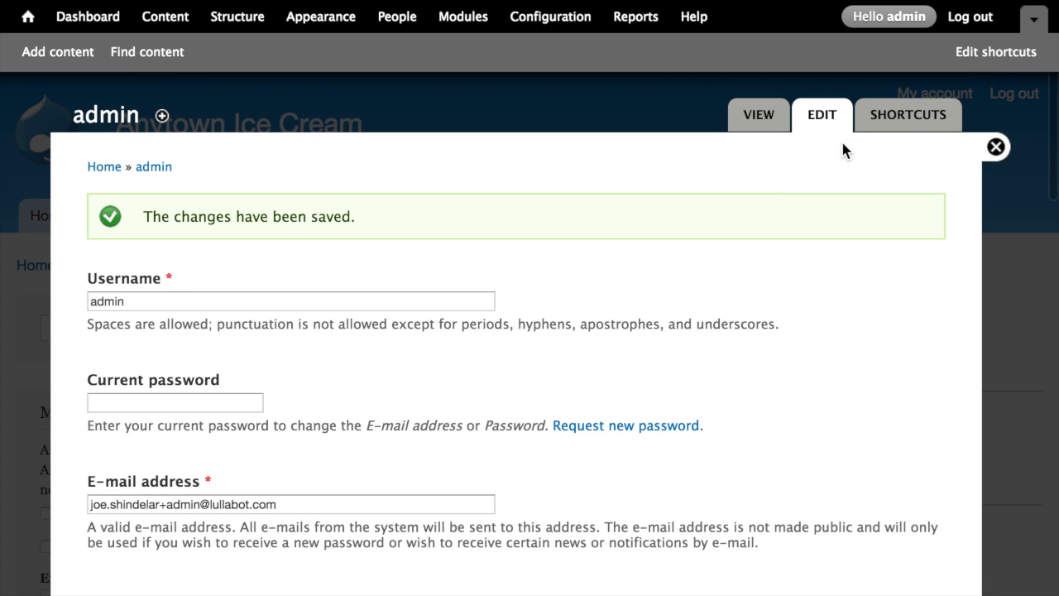
Log out of the admin account and open the Create new account form.
{"action": "left_click", "coordinate": [975, 17]}
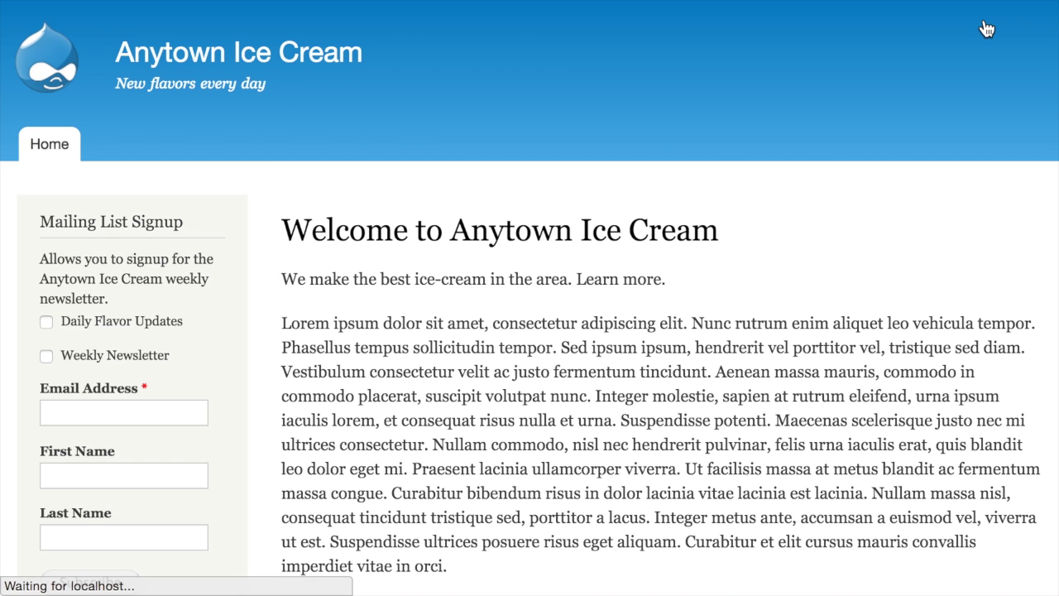
{"action": "scroll", "coordinate": [539, 290], "scroll_direction": "down", "scroll_amount": 6}
{"action": "left_click", "coordinate": [130, 342]}
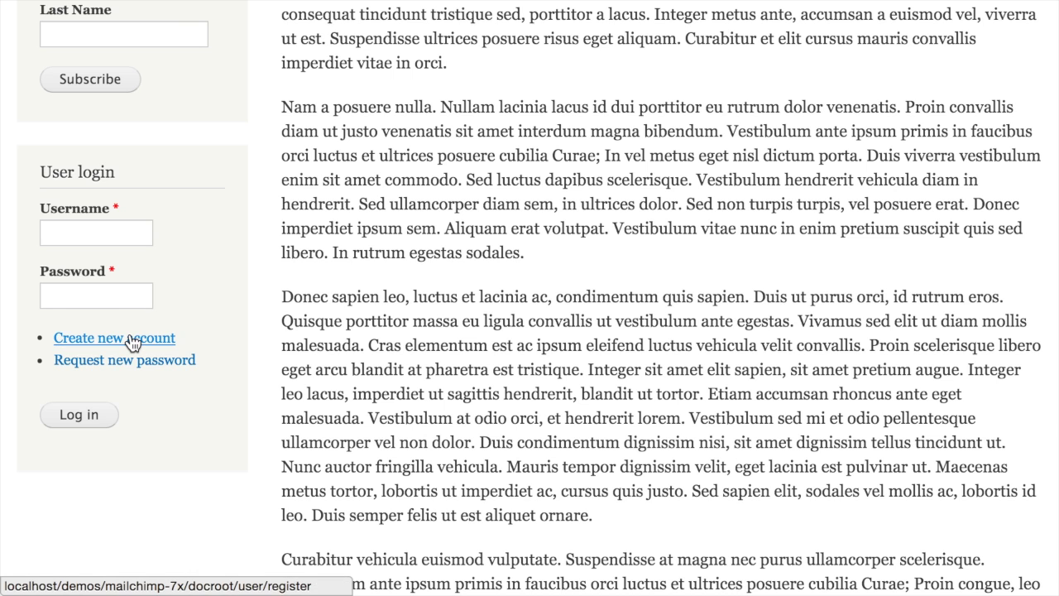
{"action": "scroll", "coordinate": [679, 166], "scroll_direction": "down", "scroll_amount": 5}
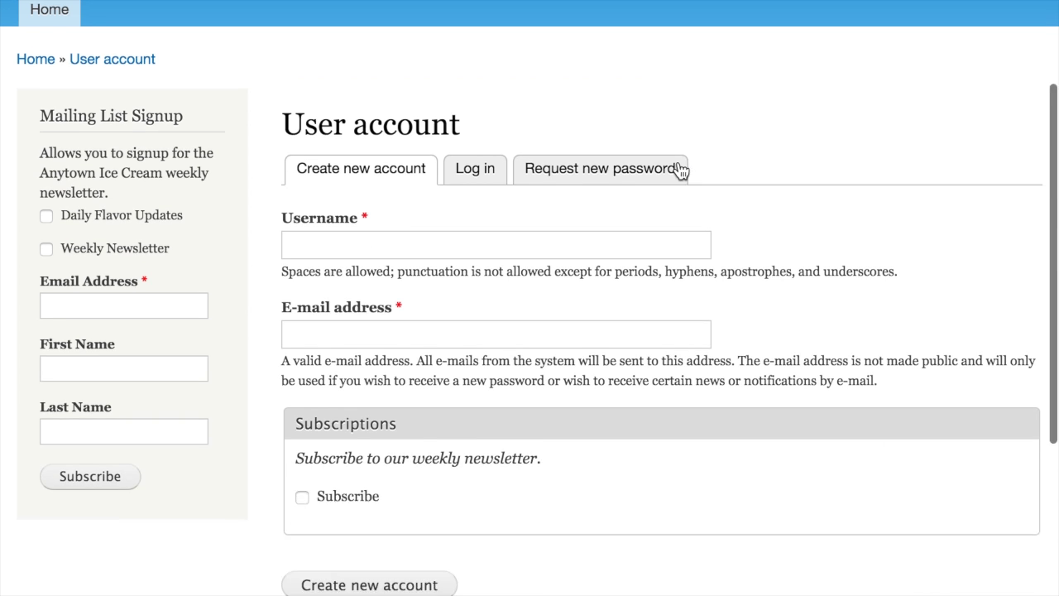
{"action": "scroll", "coordinate": [472, 397], "scroll_direction": "up", "scroll_amount": 1}
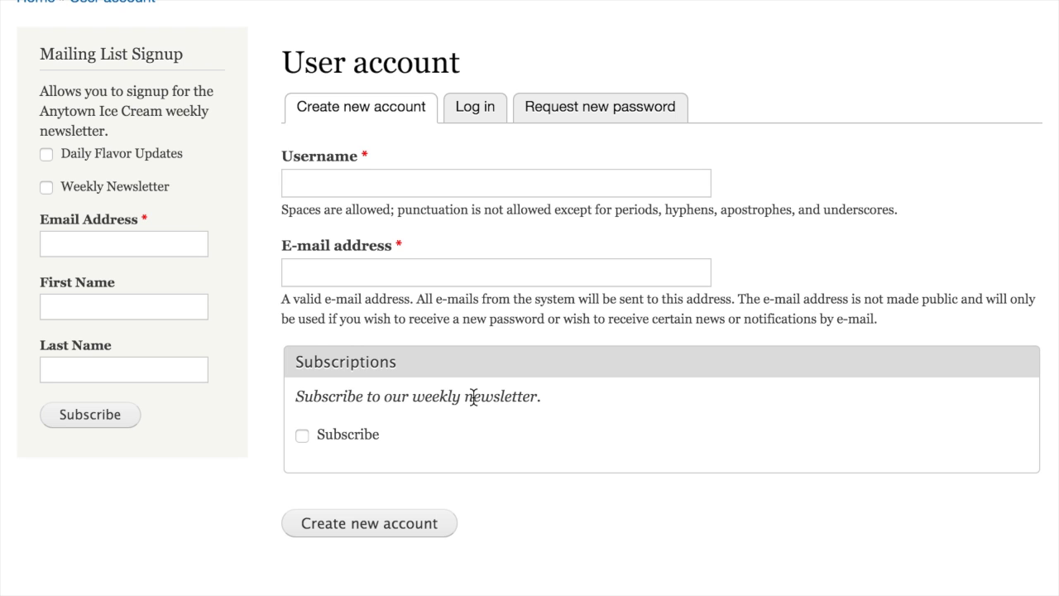
Fill in username test1 and the new account's e-mail address.
{"action": "left_click", "coordinate": [431, 185]}
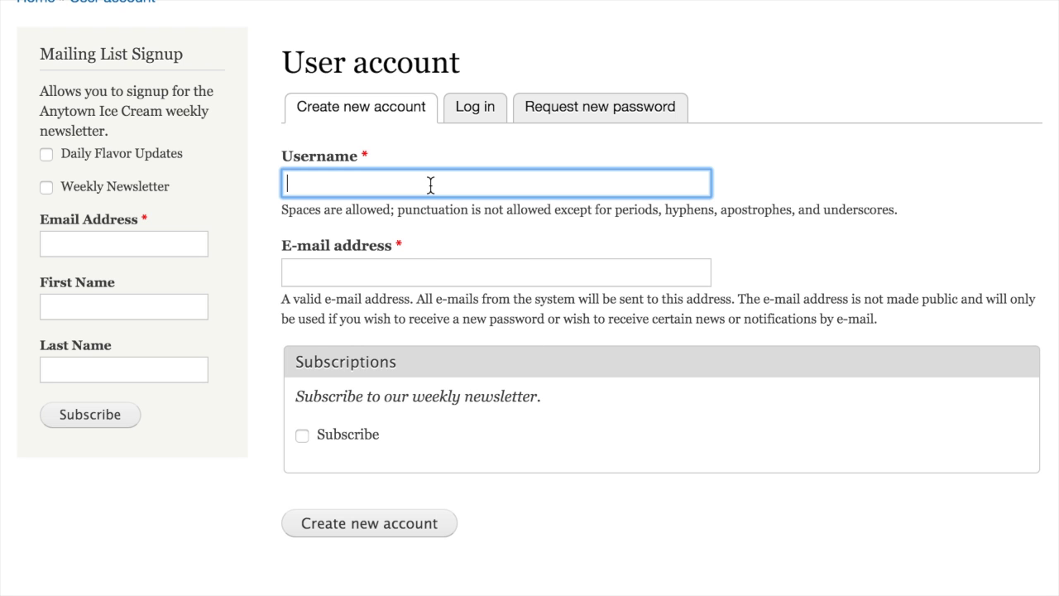
{"action": "type", "text": "test1"}
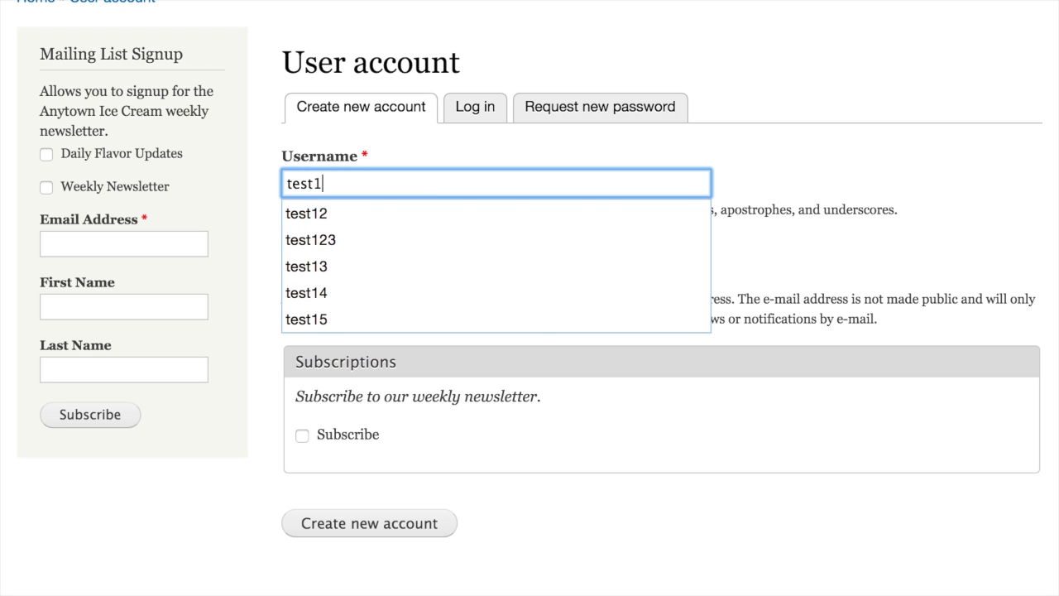
{"action": "key", "text": "Tab"}
{"action": "type", "text": "t"}
{"action": "key", "text": "BackSpace"}
{"action": "type", "text": "joe"}
{"action": "key", "text": "Down"}
{"action": "key", "text": "Right"}
{"action": "key", "text": "Left"}
{"action": "key", "text": "Left"}
{"action": "key", "text": "Left"}
{"action": "key", "text": "Left"}
{"action": "key", "text": "Left"}
{"action": "key", "text": "Left"}
{"action": "key", "text": "Left"}
{"action": "key", "text": "Left"}
{"action": "key", "text": "Left"}
{"action": "key", "text": "Left"}
{"action": "key", "text": "Left"}
{"action": "key", "text": "Left"}
{"action": "key", "text": "Left"}
{"action": "key", "text": "BackSpace"}
{"action": "key", "text": "BackSpace"}
{"action": "key", "text": "BackSpace"}
{"action": "key", "text": "BackSpace"}
{"action": "key", "text": "BackSpace"}
{"action": "type", "text": "test1"}
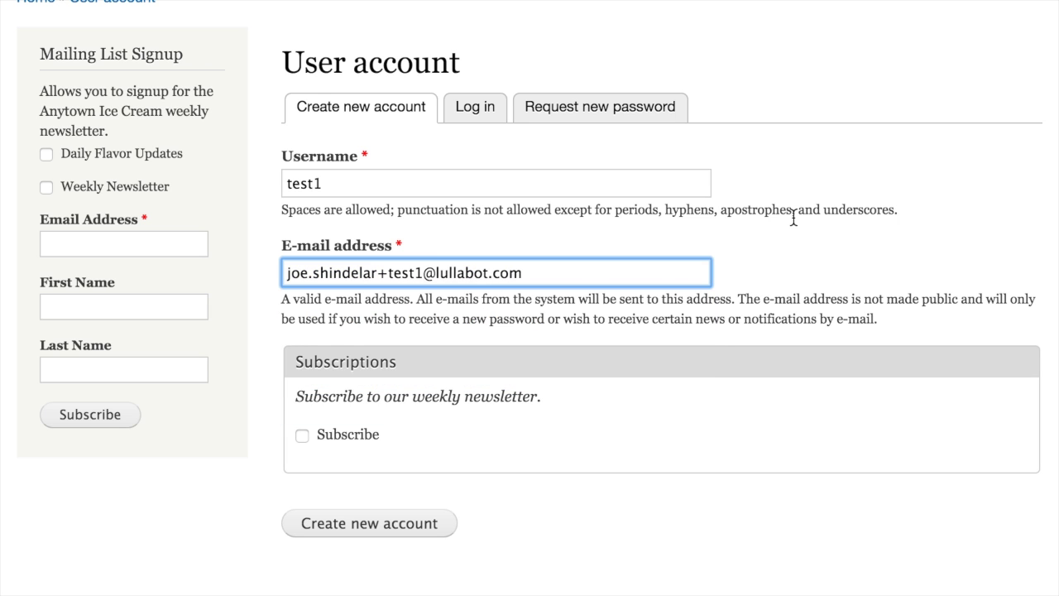
Tick Subscribe and submit the test1 registration to add it to the newsletter list.
{"action": "left_click", "coordinate": [348, 436]}
{"action": "scroll", "coordinate": [390, 409], "scroll_direction": "down", "scroll_amount": 2}
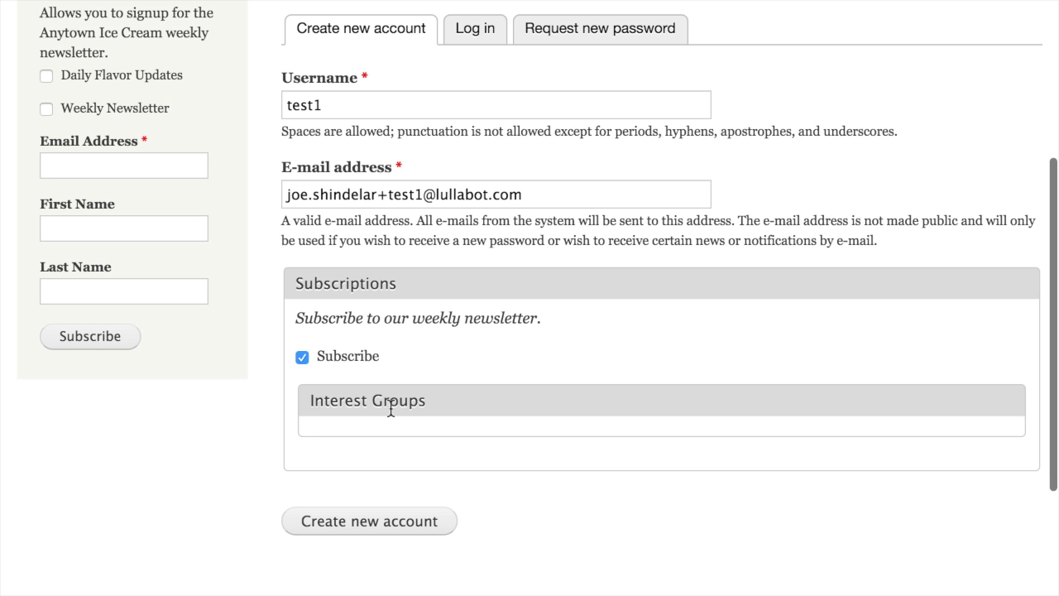
{"action": "left_click", "coordinate": [396, 522]}
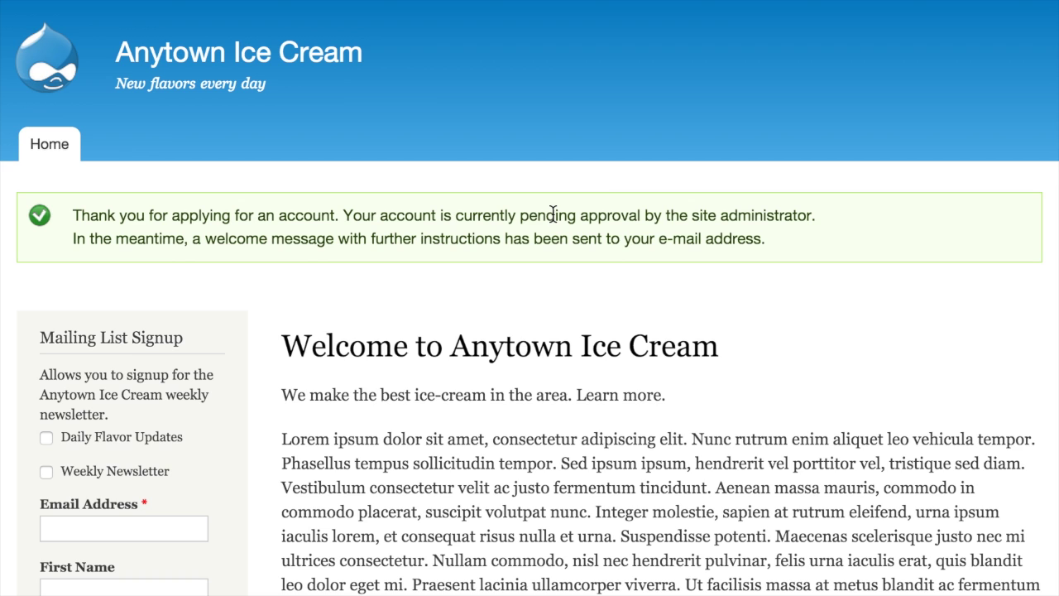
{"action": "scroll", "coordinate": [553, 216], "scroll_direction": "down", "scroll_amount": 3}
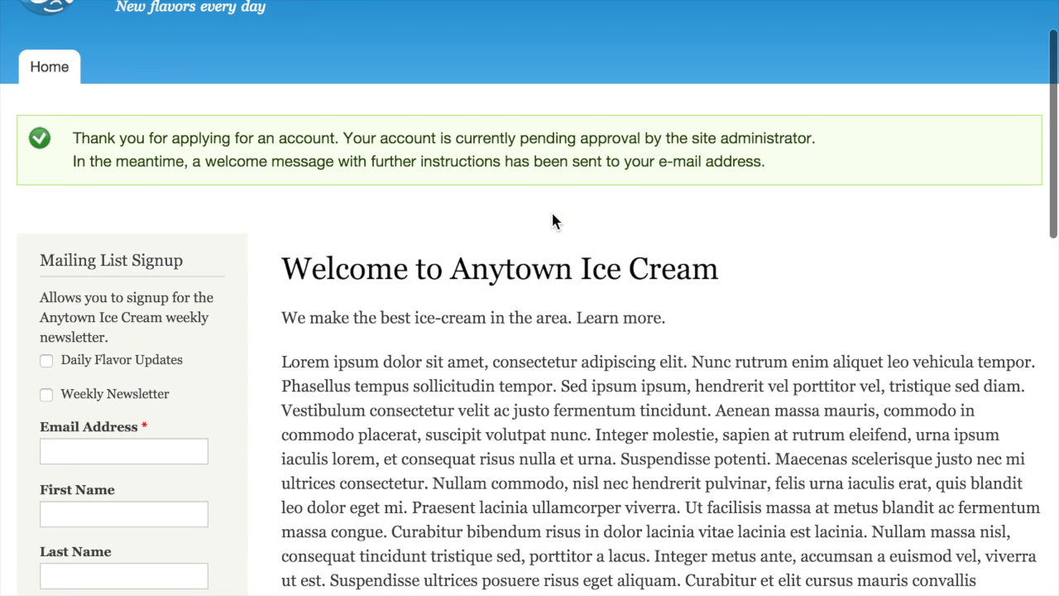
{"action": "scroll", "coordinate": [553, 220], "scroll_direction": "up", "scroll_amount": 3}
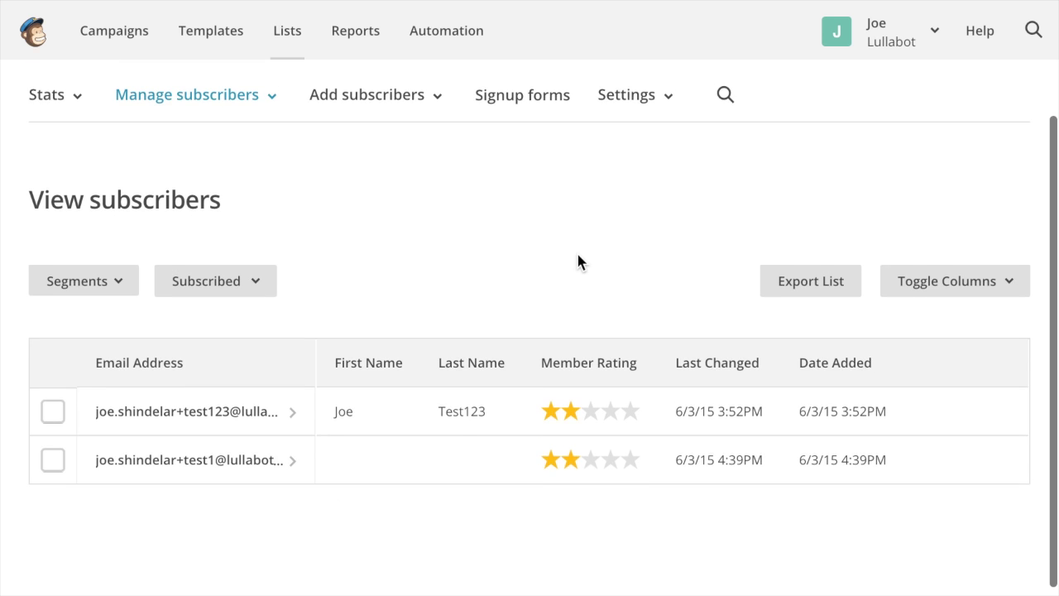